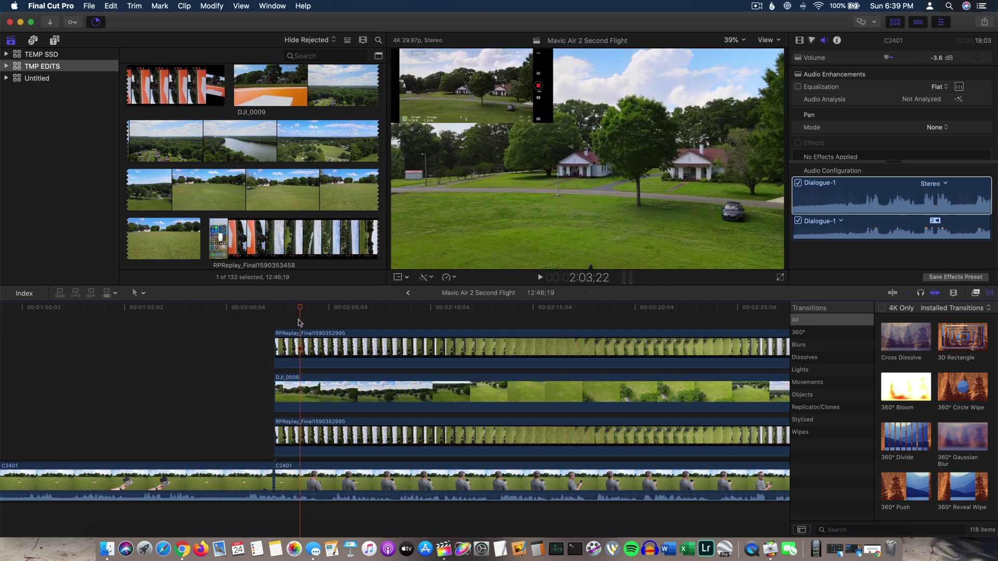
Review the layered section starting at 2:02;14, checking the top and lower screen-recording clips.
{"action": "key", "text": "l"}
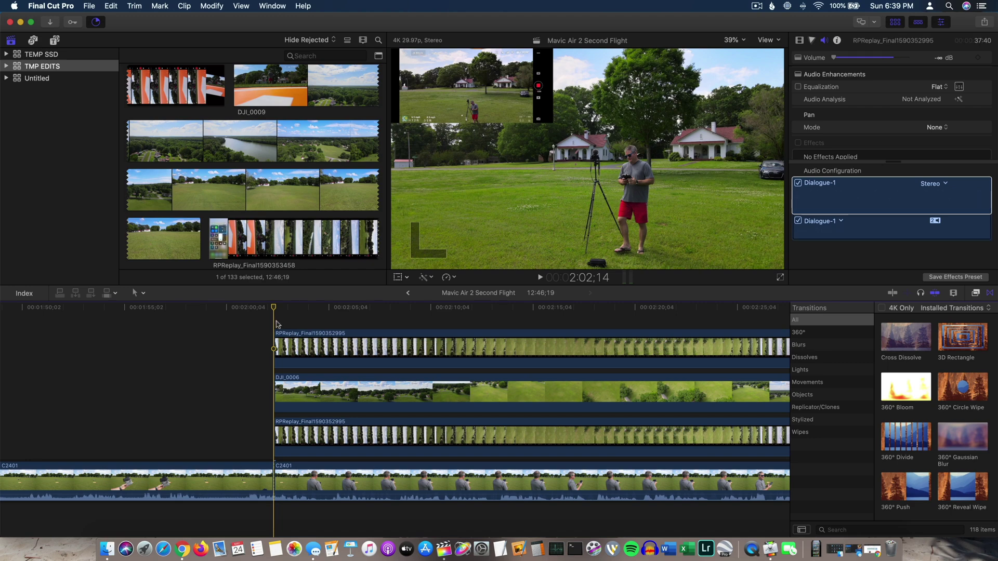
{"action": "left_click", "coordinate": [314, 347]}
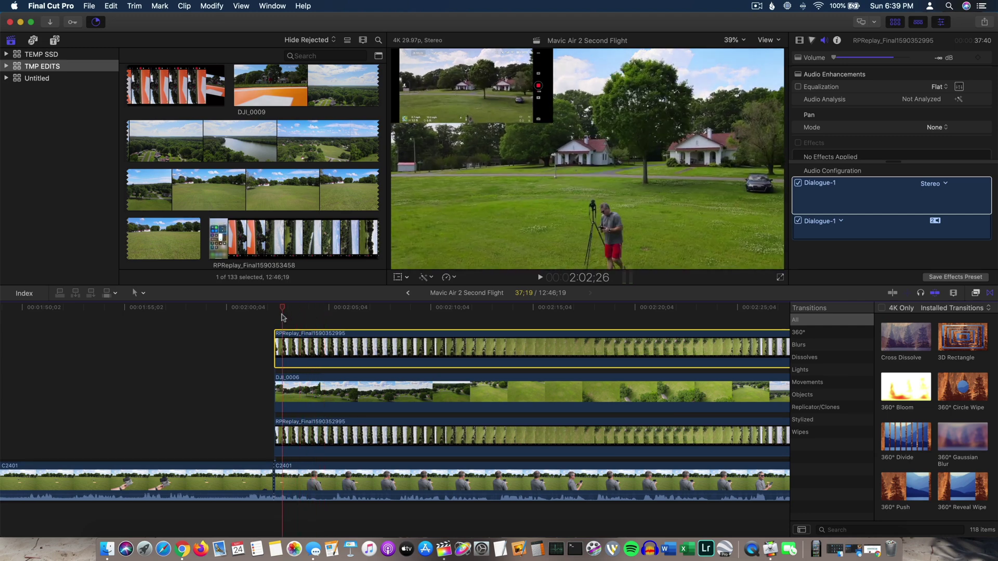
{"action": "left_click", "coordinate": [345, 438]}
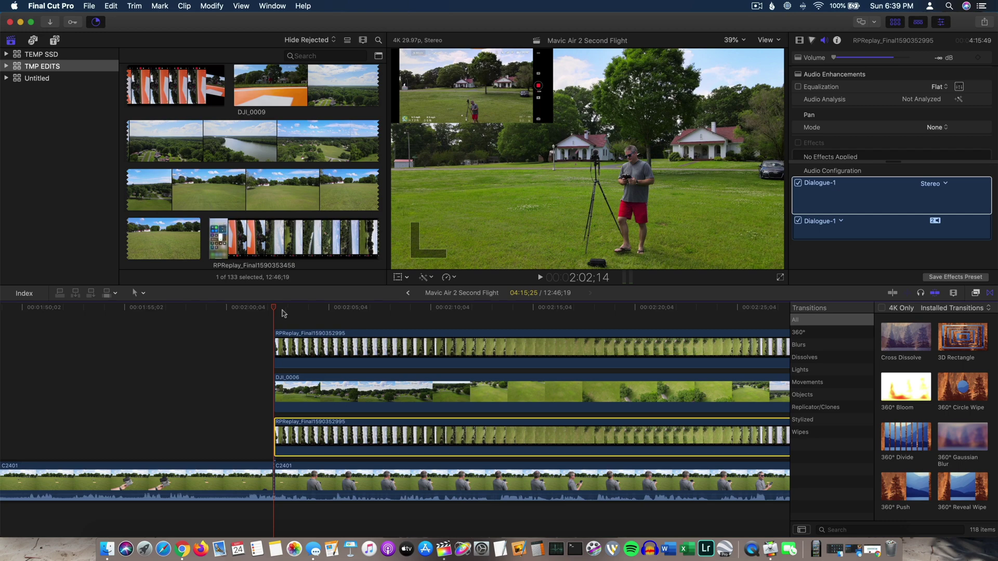
{"action": "left_click_drag", "start_coordinate": [275, 310], "coordinate": [358, 317]}
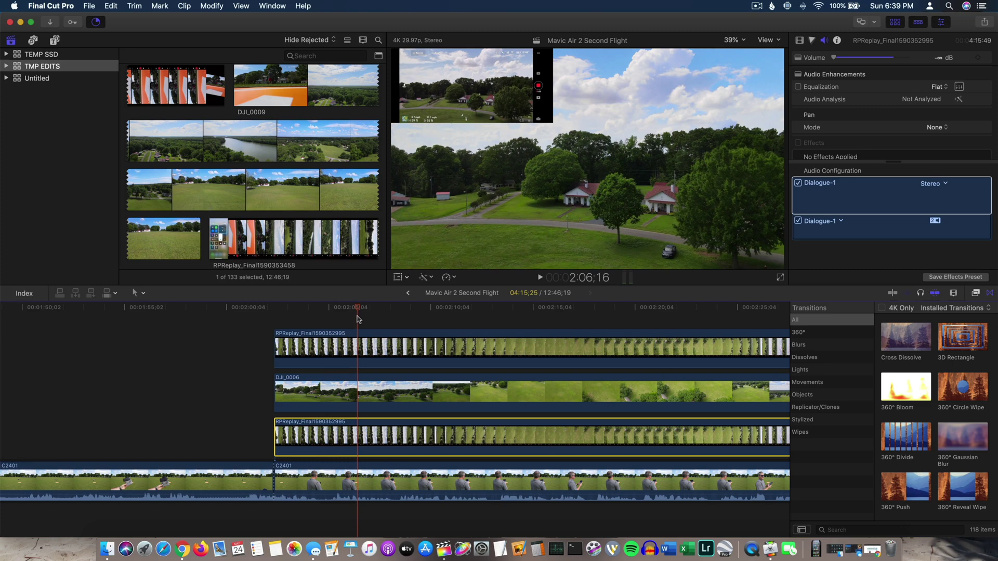
{"action": "left_click", "coordinate": [302, 360]}
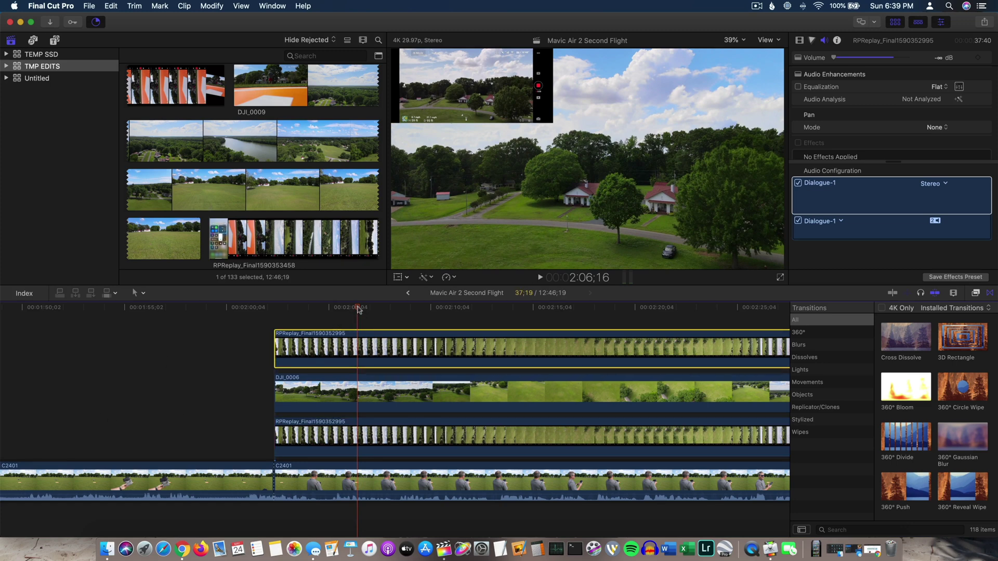
{"action": "left_click_drag", "start_coordinate": [359, 310], "coordinate": [364, 310]}
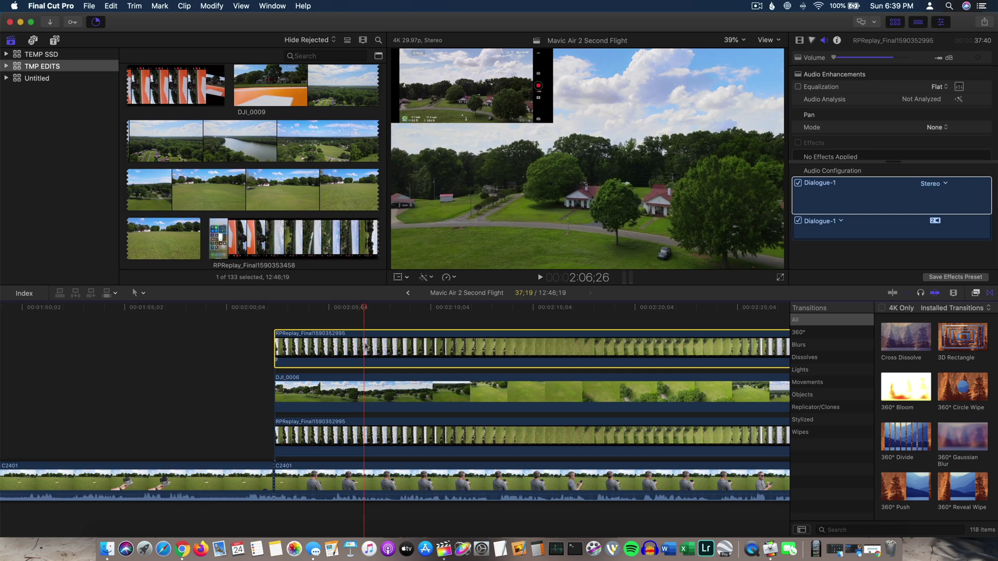
Show the onscreen Transform controls for the top screen-recording clip and inspect the clips stacked beneath it.
{"action": "left_click", "coordinate": [799, 40]}
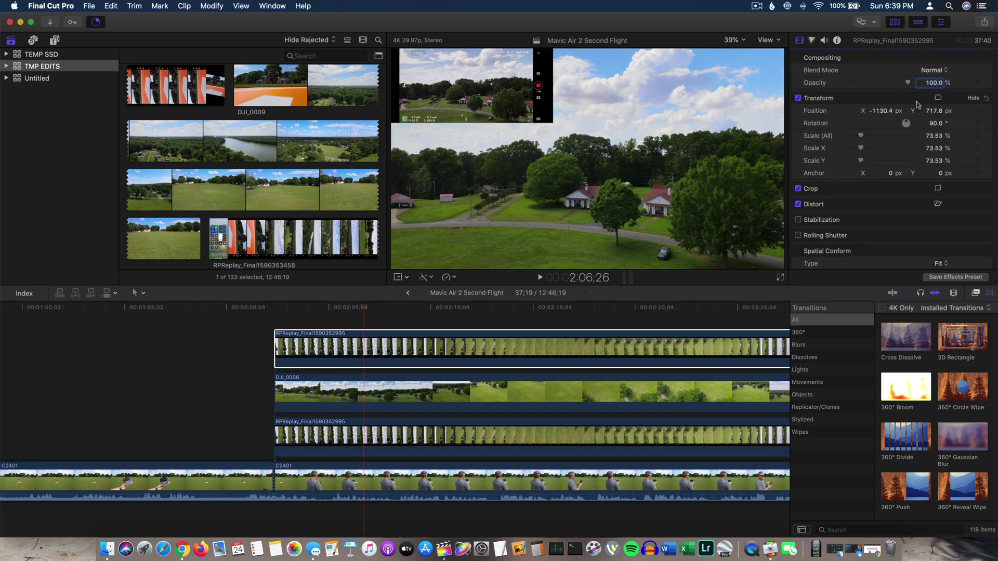
{"action": "left_click", "coordinate": [938, 98]}
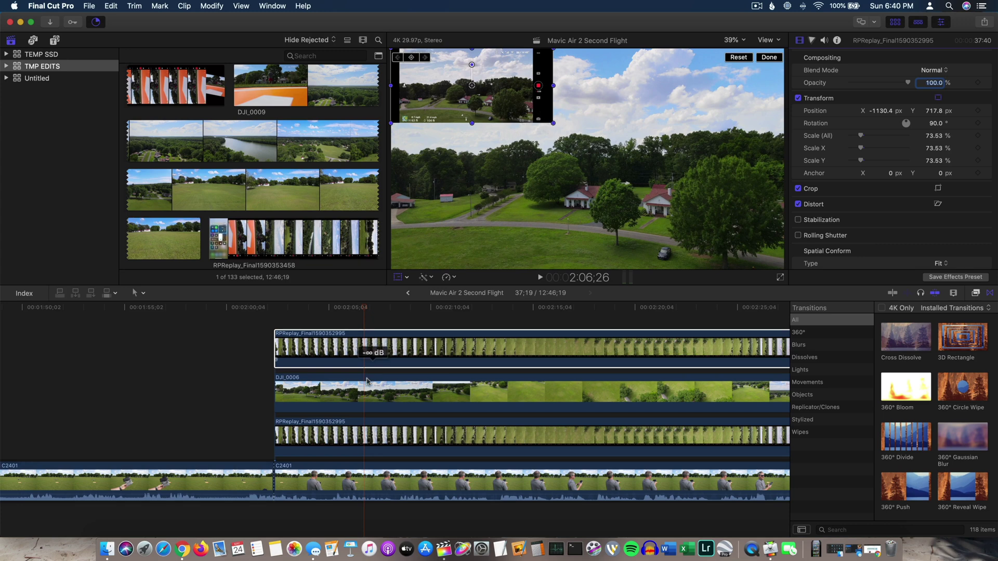
{"action": "left_click", "coordinate": [370, 393]}
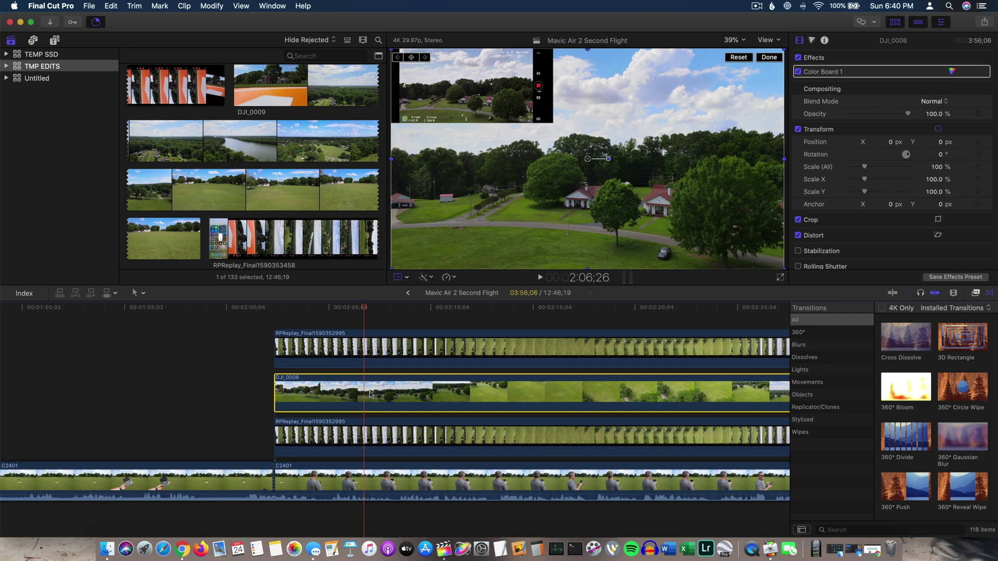
{"action": "left_click", "coordinate": [372, 434]}
{"action": "left_click", "coordinate": [370, 487]}
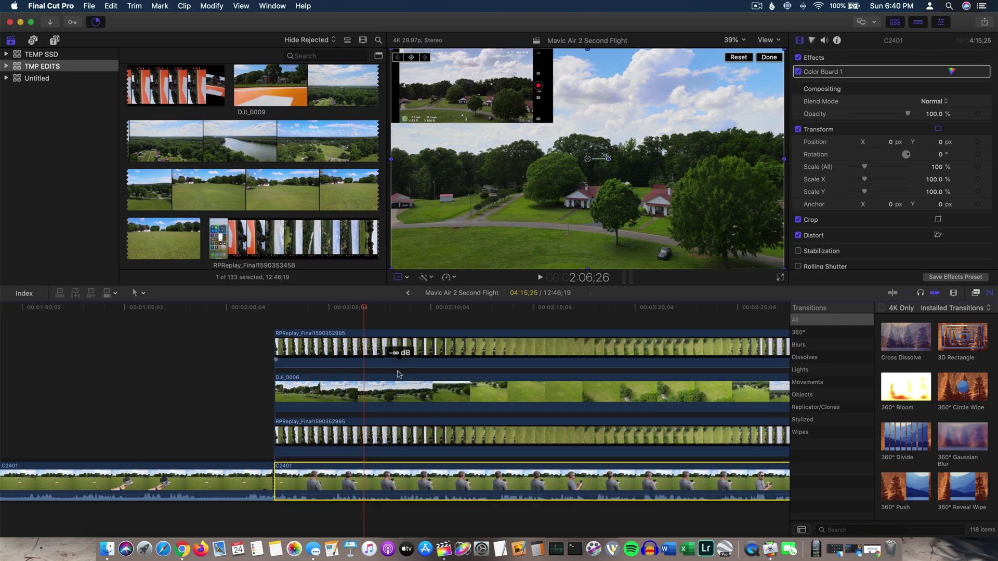
{"action": "left_click", "coordinate": [400, 404]}
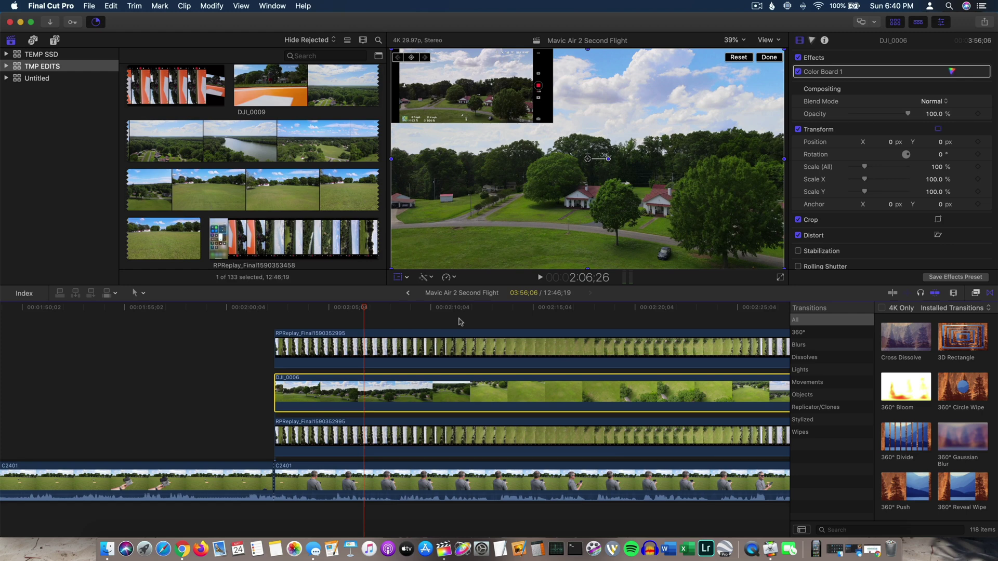
{"action": "scroll", "coordinate": [458, 321], "scroll_direction": "right", "scroll_amount": 5}
{"action": "scroll", "coordinate": [459, 322], "scroll_direction": "left", "scroll_amount": 1}
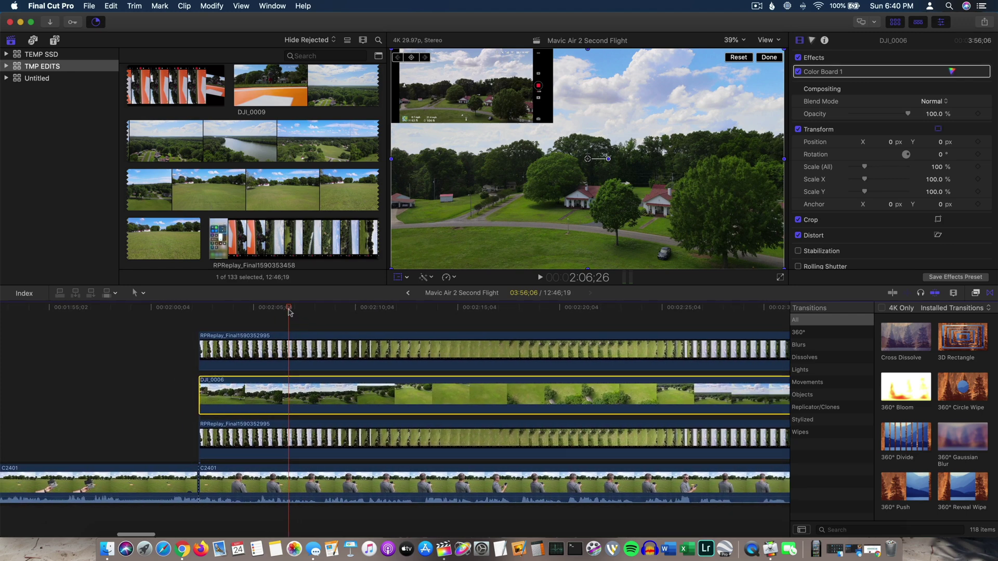
{"action": "left_click_drag", "start_coordinate": [290, 309], "coordinate": [348, 311]}
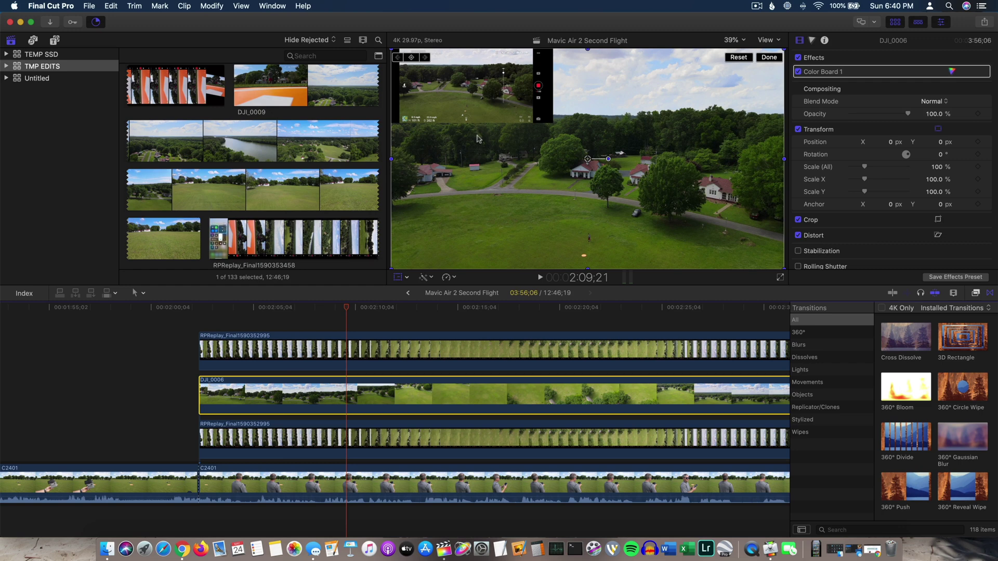
{"action": "left_click", "coordinate": [349, 348]}
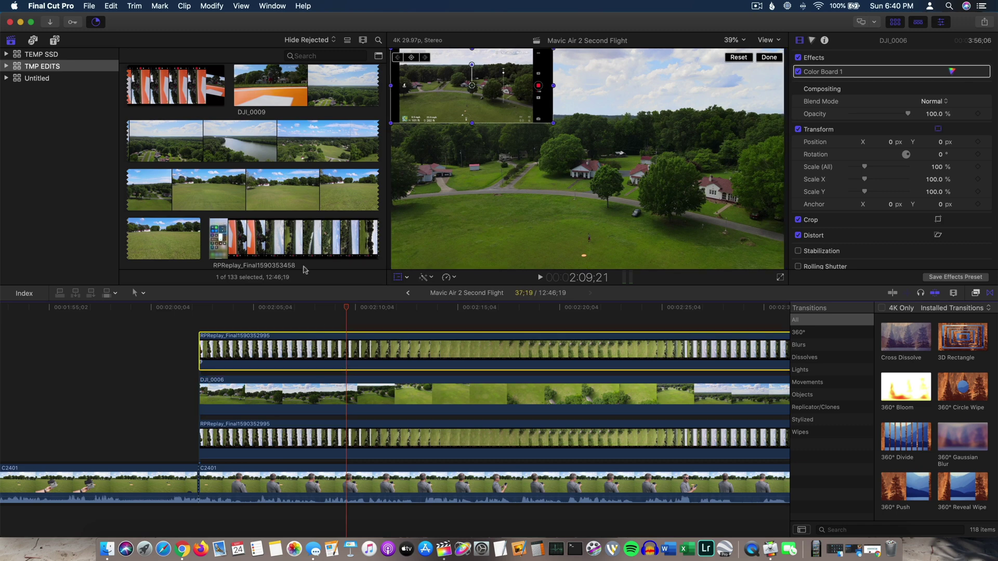
{"action": "left_click", "coordinate": [136, 6]}
{"action": "left_click", "coordinate": [139, 16]}
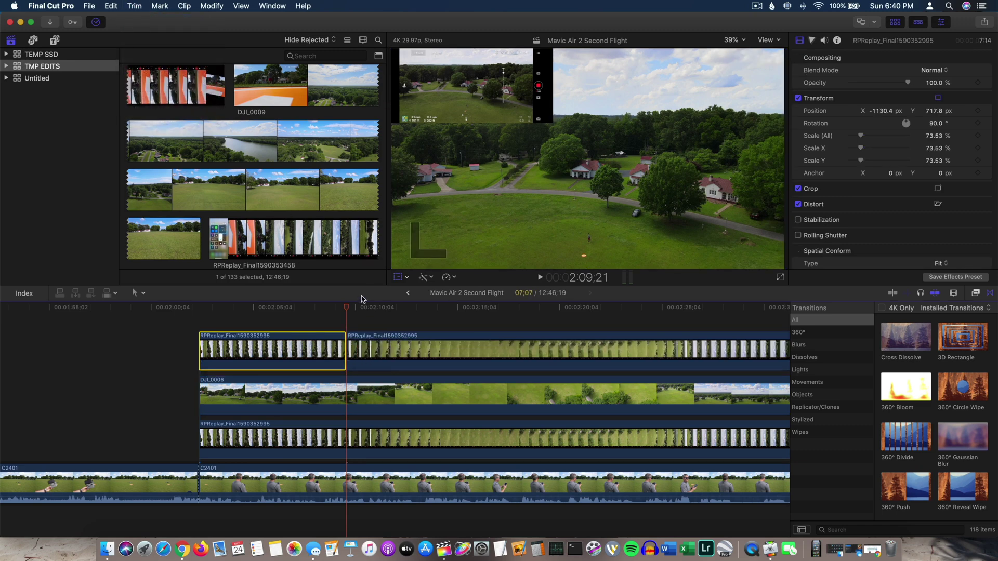
Split the top screen-recording clip again at 2:13;00 and delete the segment between the two cuts.
{"action": "left_click", "coordinate": [415, 347]}
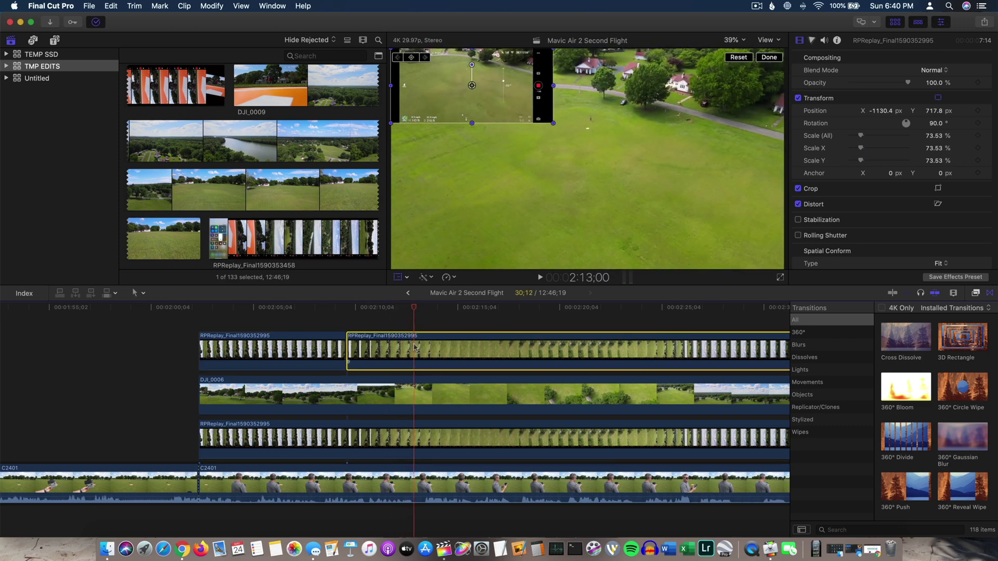
{"action": "left_click", "coordinate": [110, 6]}
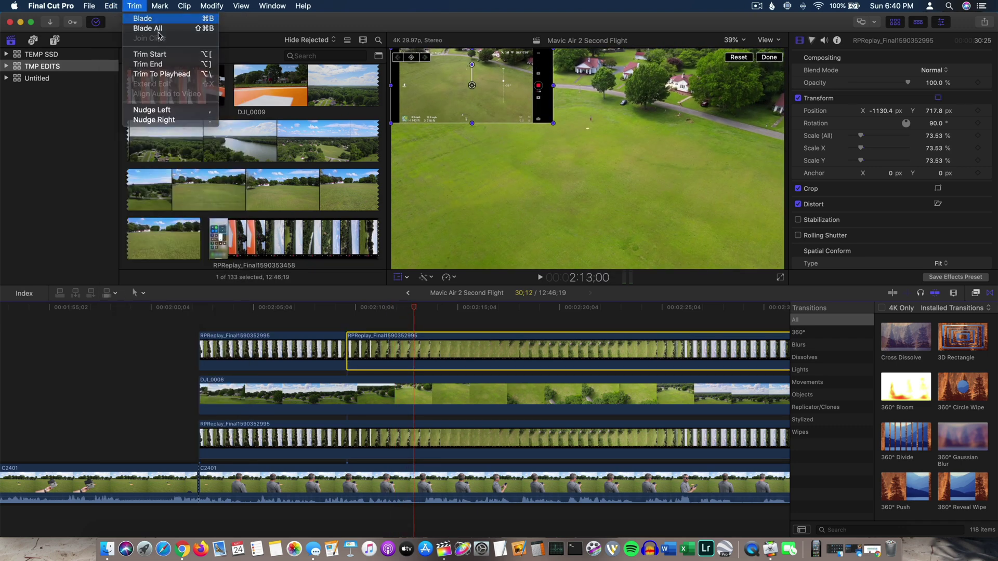
{"action": "left_click", "coordinate": [143, 18]}
{"action": "key", "text": "Delete"}
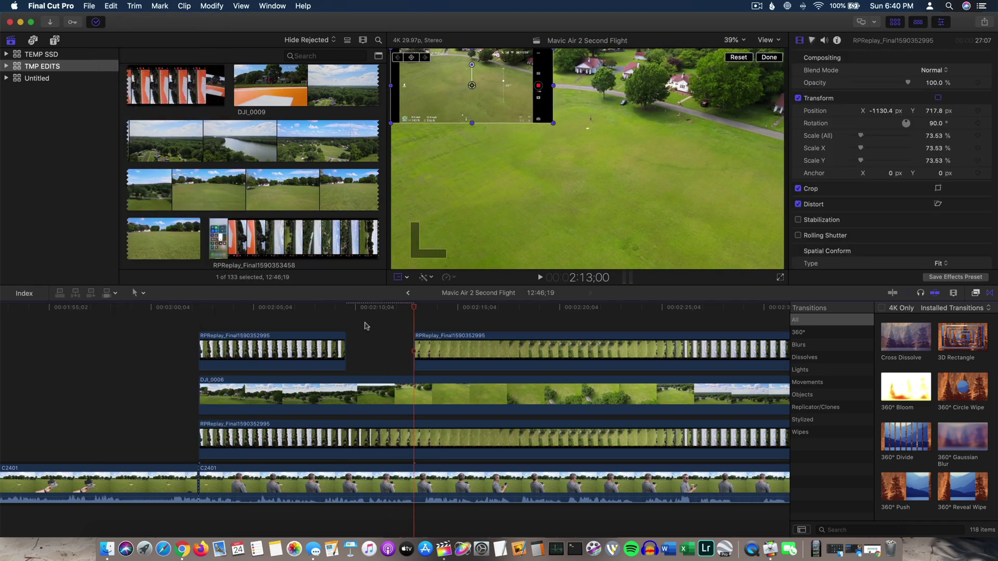
{"action": "left_click", "coordinate": [364, 321]}
Split the DJI_0006 clip at 2:09;21, where the gap in the layer above begins.
{"action": "left_click_drag", "start_coordinate": [365, 307], "coordinate": [345, 315]}
{"action": "left_click", "coordinate": [349, 388]}
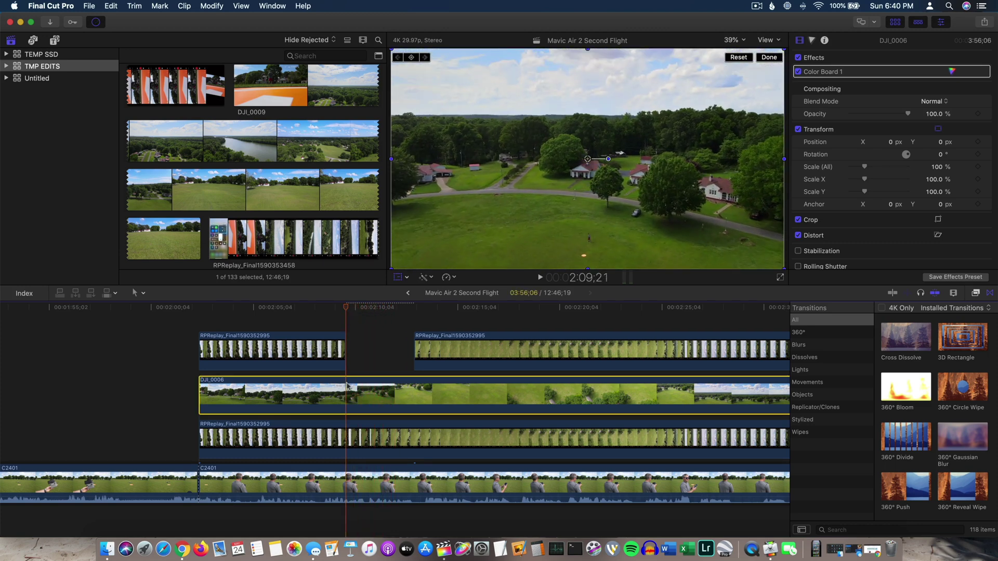
{"action": "left_click", "coordinate": [134, 6]}
{"action": "left_click", "coordinate": [141, 18]}
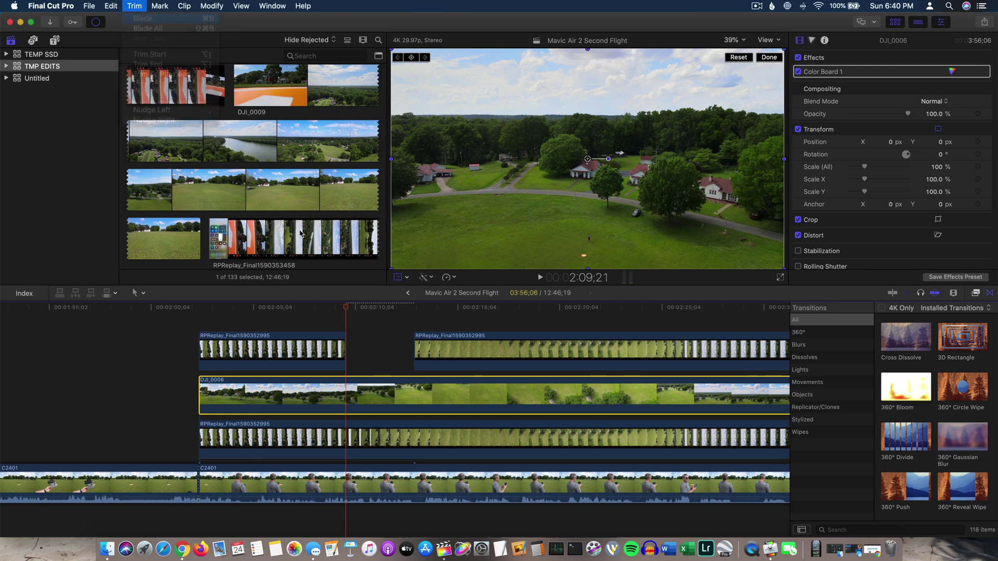
Split DJI_0006 at 2:13;00 and move its middle segment straight down below the primary storyline.
{"action": "left_click_drag", "start_coordinate": [346, 312], "coordinate": [412, 314]}
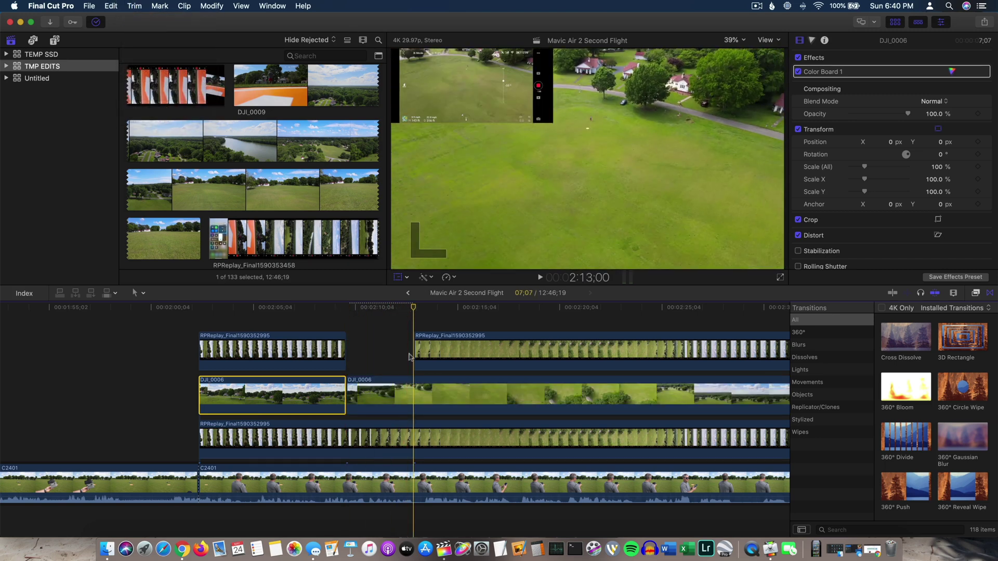
{"action": "left_click", "coordinate": [134, 6]}
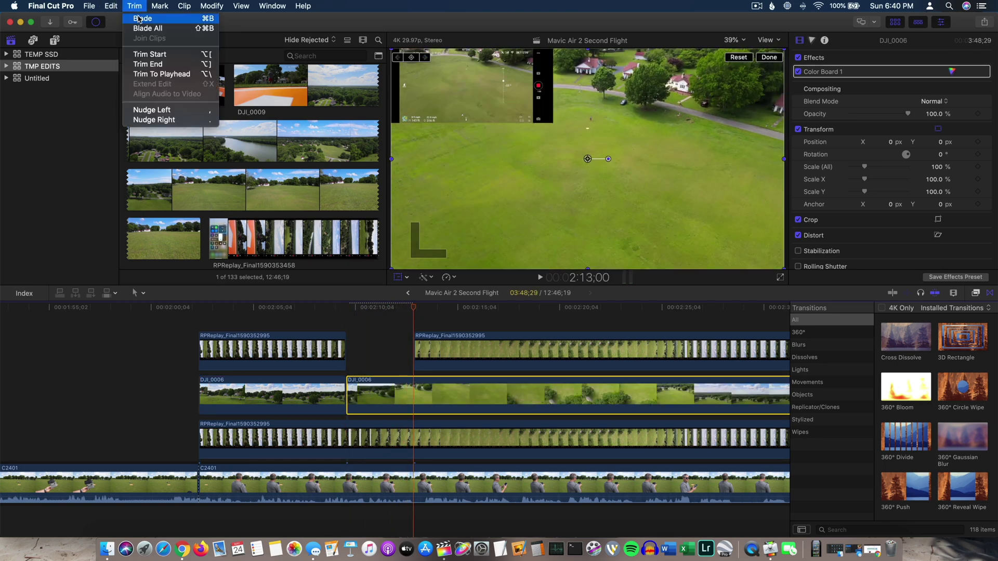
{"action": "left_click", "coordinate": [141, 18]}
{"action": "left_click_drag", "start_coordinate": [387, 388], "coordinate": [385, 521]}
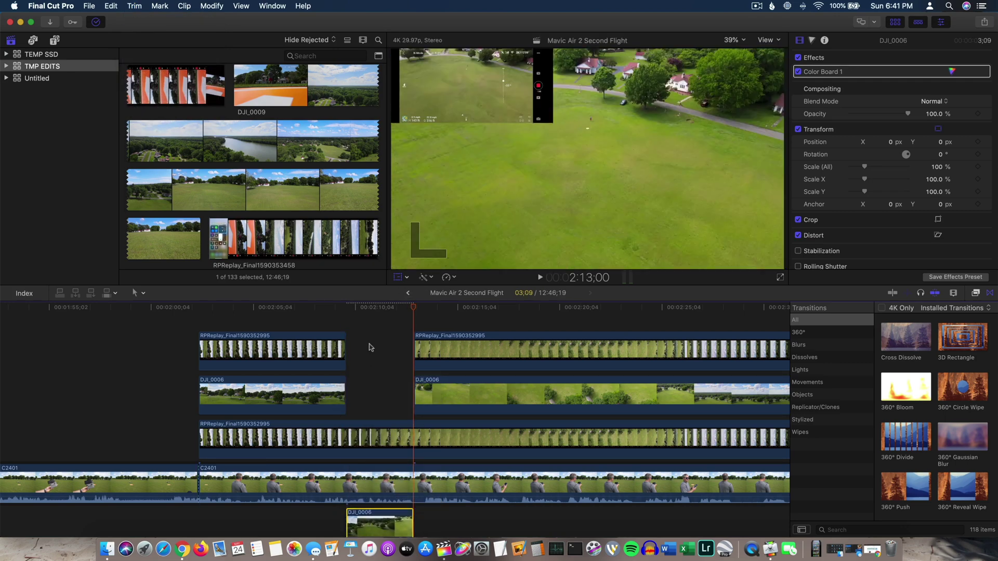
Play back the opened gap from 2:09;21 to check the full-frame screen recording, and return to the gap's start.
{"action": "left_click", "coordinate": [371, 347]}
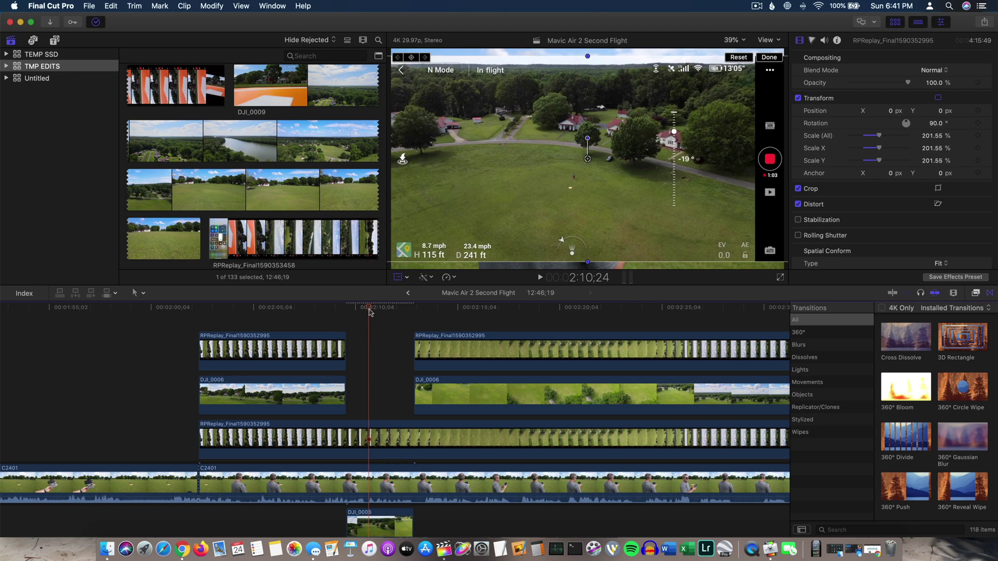
{"action": "left_click_drag", "start_coordinate": [369, 309], "coordinate": [345, 310]}
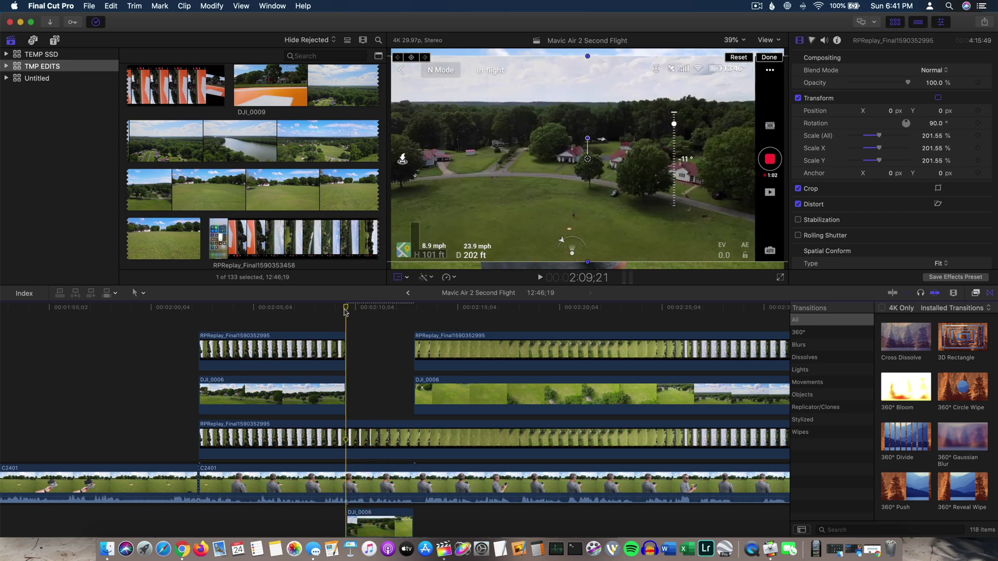
{"action": "left_click", "coordinate": [539, 279]}
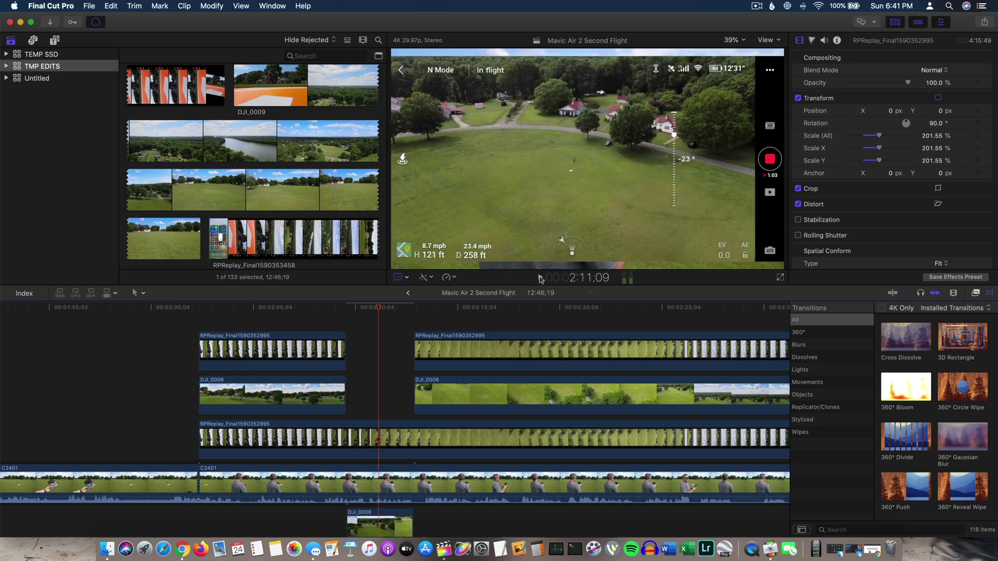
{"action": "left_click", "coordinate": [539, 279]}
{"action": "mouse_move", "coordinate": [378, 309]}
{"action": "left_mouse_down"}
{"action": "mouse_move", "coordinate": [395, 312]}
{"action": "mouse_move", "coordinate": [363, 317]}
{"action": "left_mouse_up"}
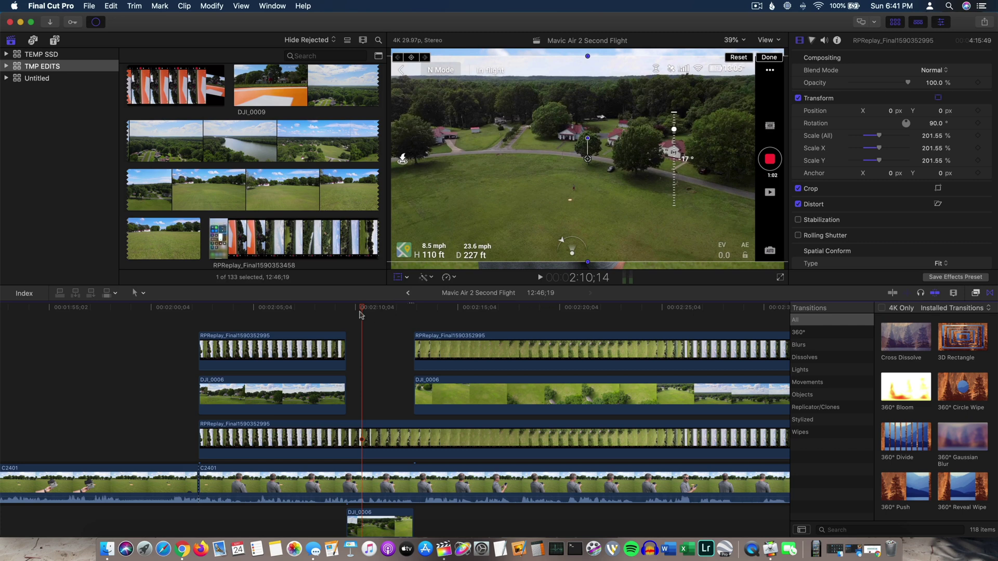
{"action": "left_click_drag", "start_coordinate": [364, 312], "coordinate": [350, 311]}
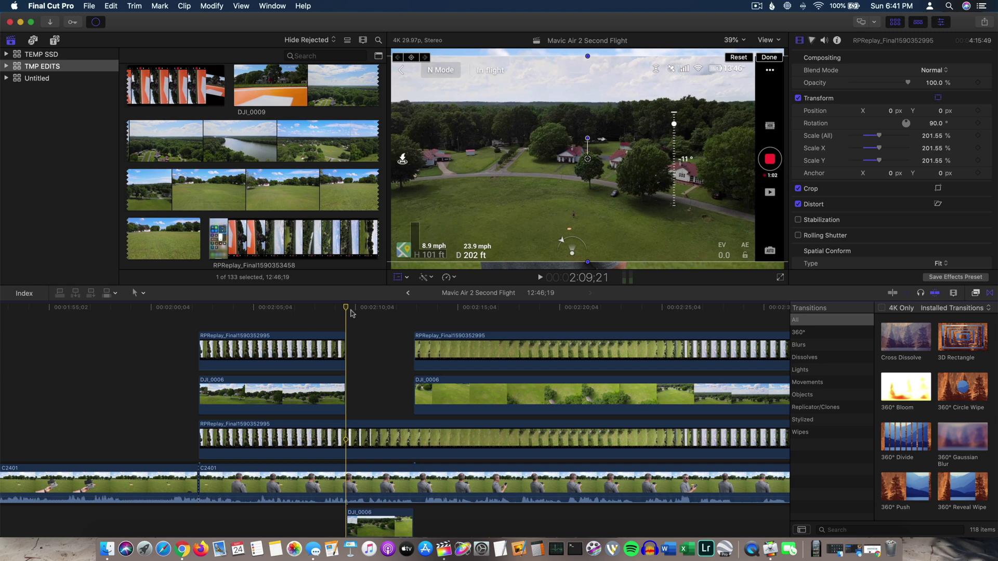
Split the C2401 clip in the primary storyline at 2:09;21 and at 2:13;00.
{"action": "left_click", "coordinate": [346, 471]}
{"action": "left_click", "coordinate": [139, 7]}
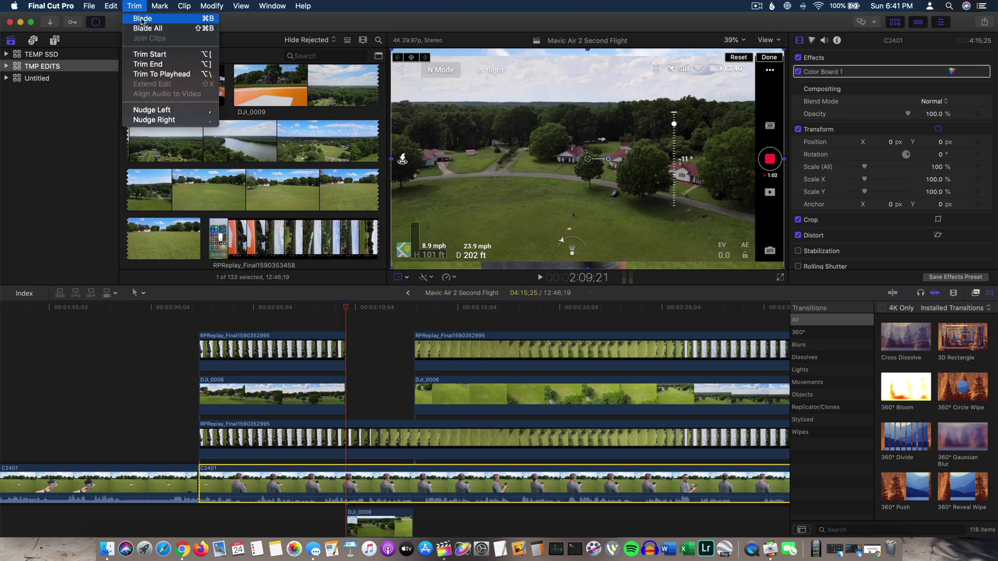
{"action": "left_click", "coordinate": [143, 18]}
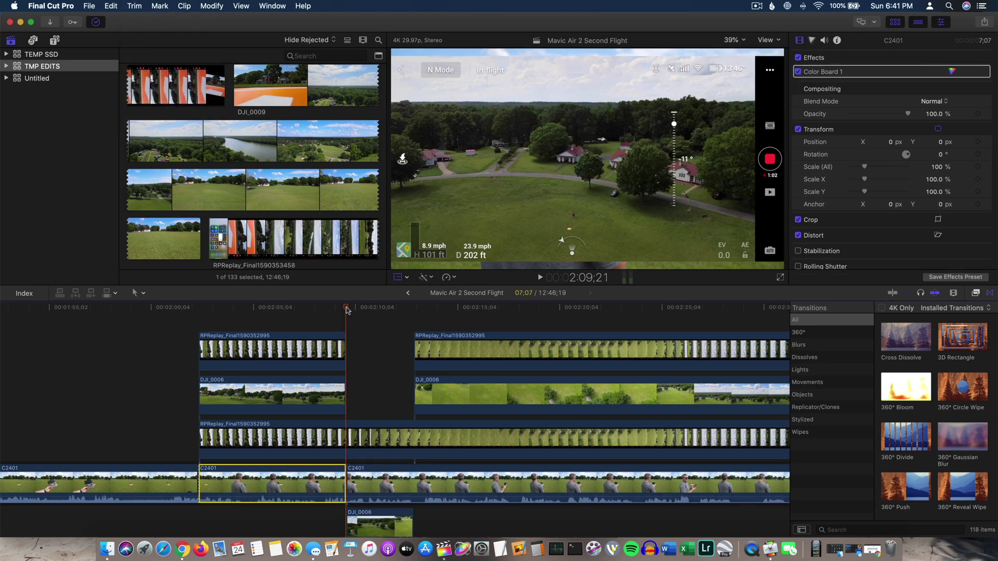
{"action": "left_click_drag", "start_coordinate": [351, 310], "coordinate": [413, 309]}
{"action": "left_click", "coordinate": [423, 474]}
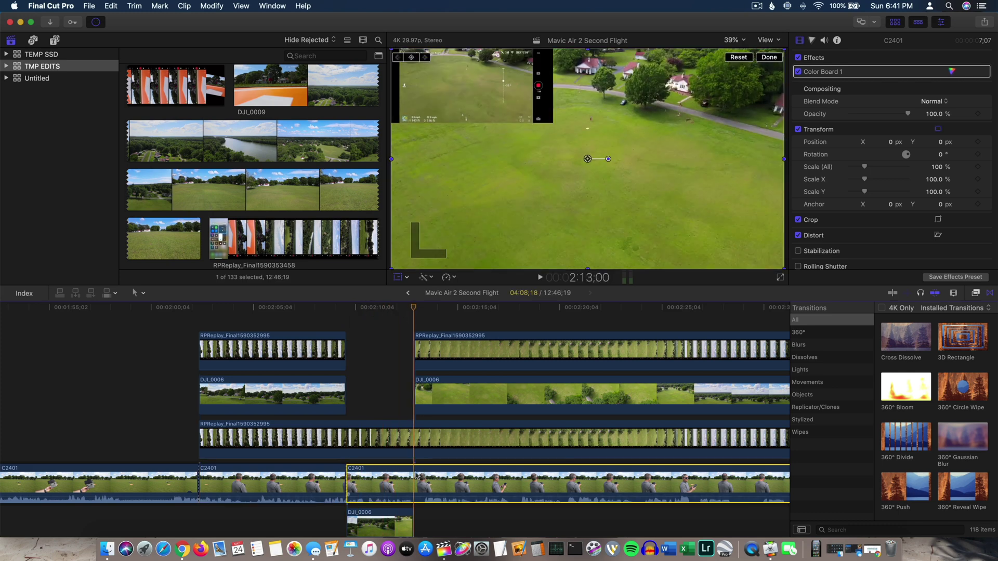
{"action": "left_click", "coordinate": [136, 6]}
{"action": "left_click", "coordinate": [142, 21]}
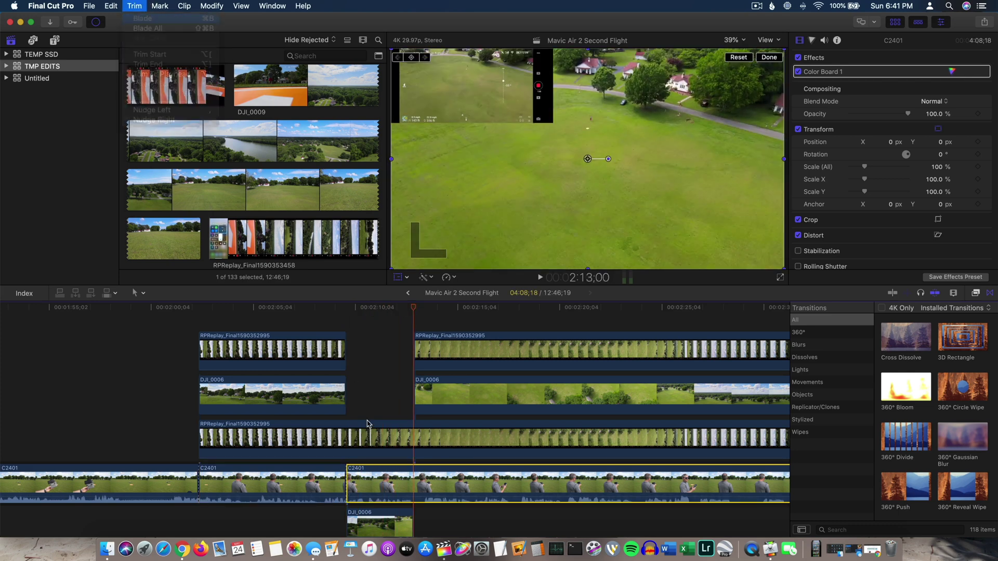
Try deleting the C2401 segment between the two cuts from the primary storyline, and undo the deletion.
{"action": "key", "text": "Delete"}
{"action": "left_click", "coordinate": [371, 368]}
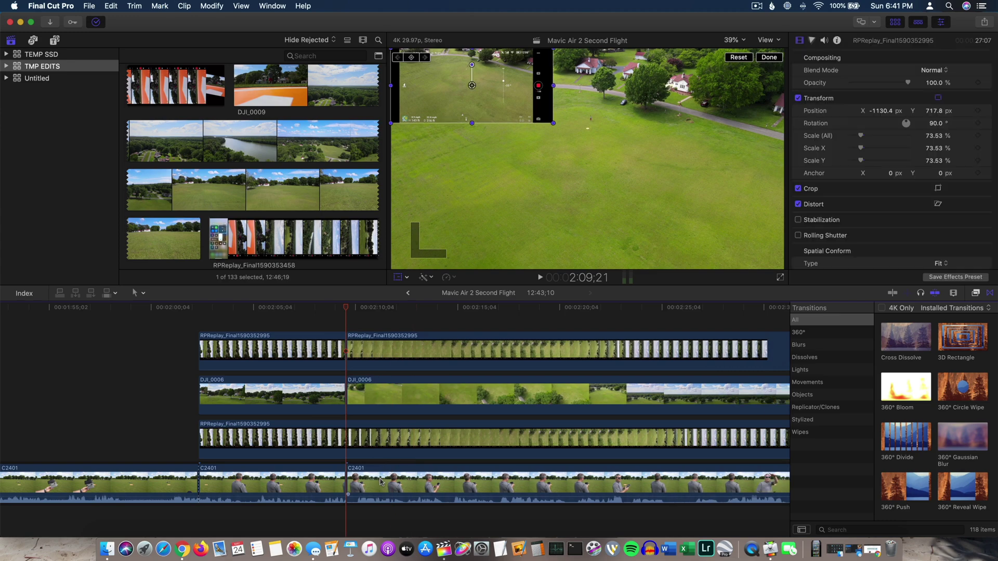
{"action": "left_click", "coordinate": [111, 5]}
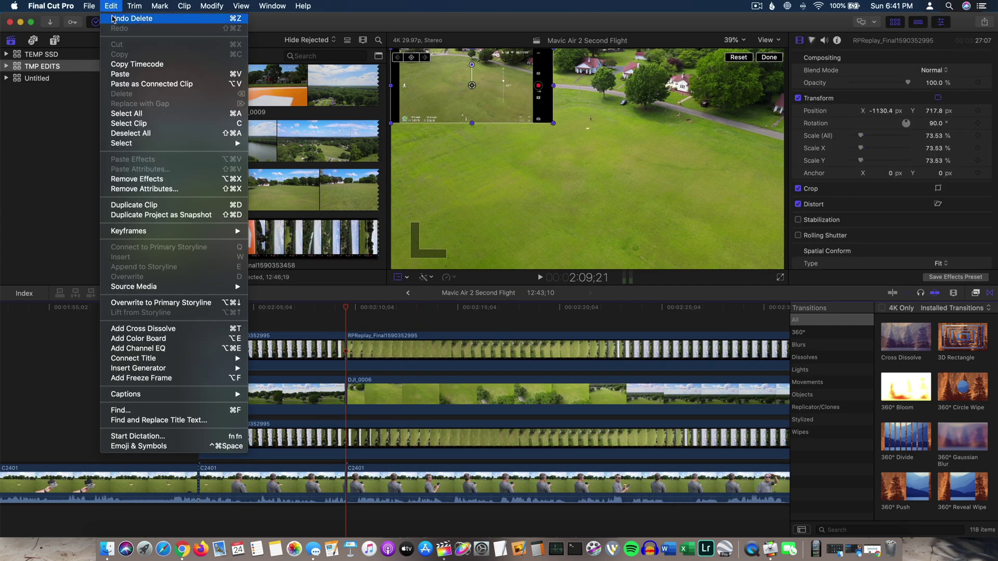
{"action": "left_click", "coordinate": [115, 16]}
{"action": "left_click", "coordinate": [376, 340]}
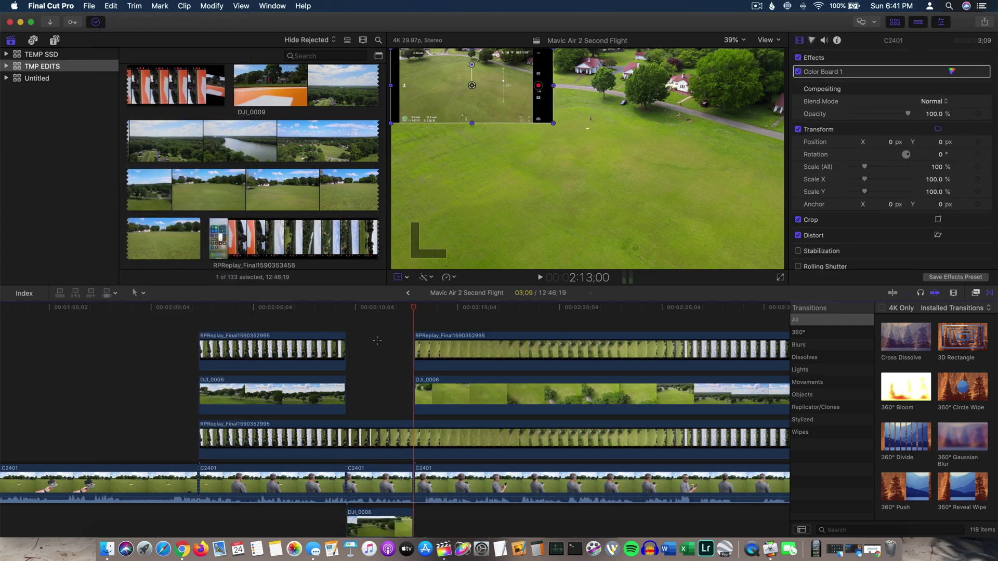
Try replacing the C2401 segment between the two cuts and the DJI_0006 segment below it with gaps.
{"action": "left_click", "coordinate": [372, 474]}
{"action": "left_click", "coordinate": [111, 6]}
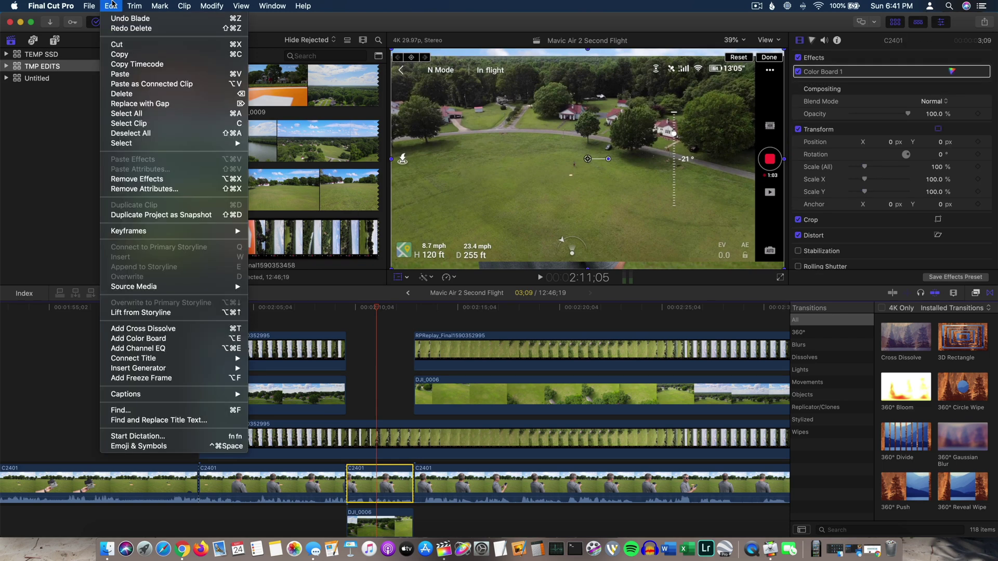
{"action": "left_click", "coordinate": [126, 105]}
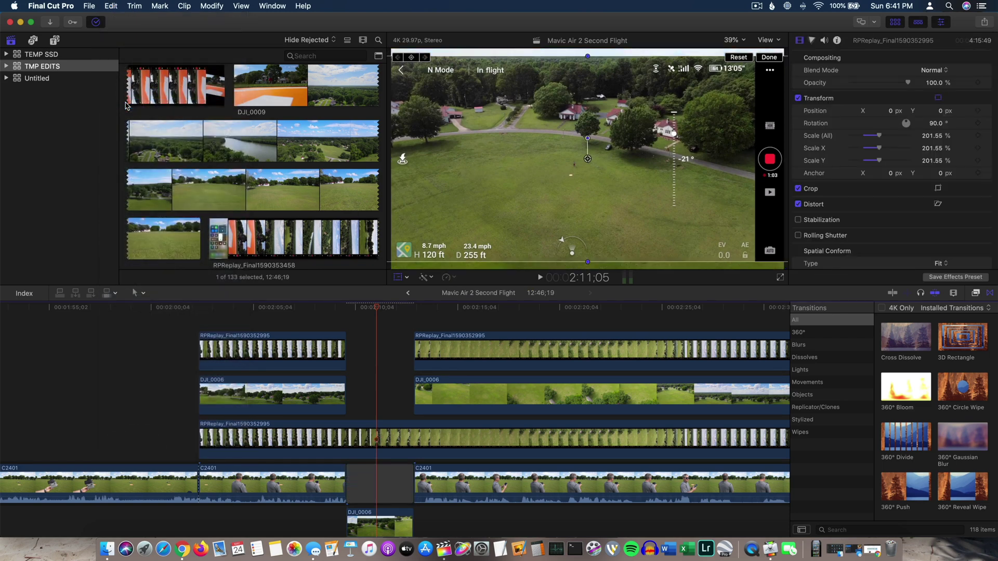
{"action": "left_click", "coordinate": [384, 528]}
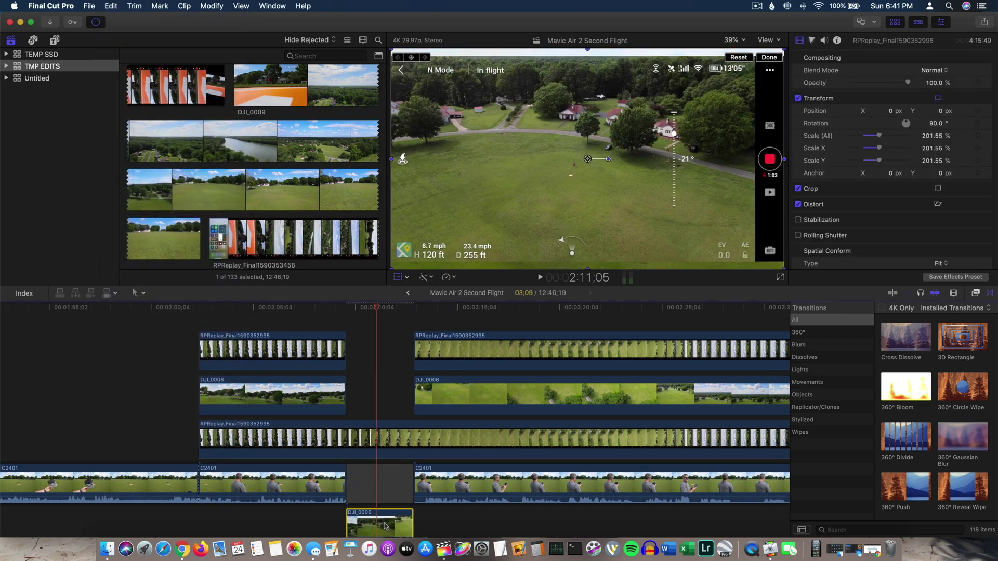
{"action": "left_click", "coordinate": [110, 6]}
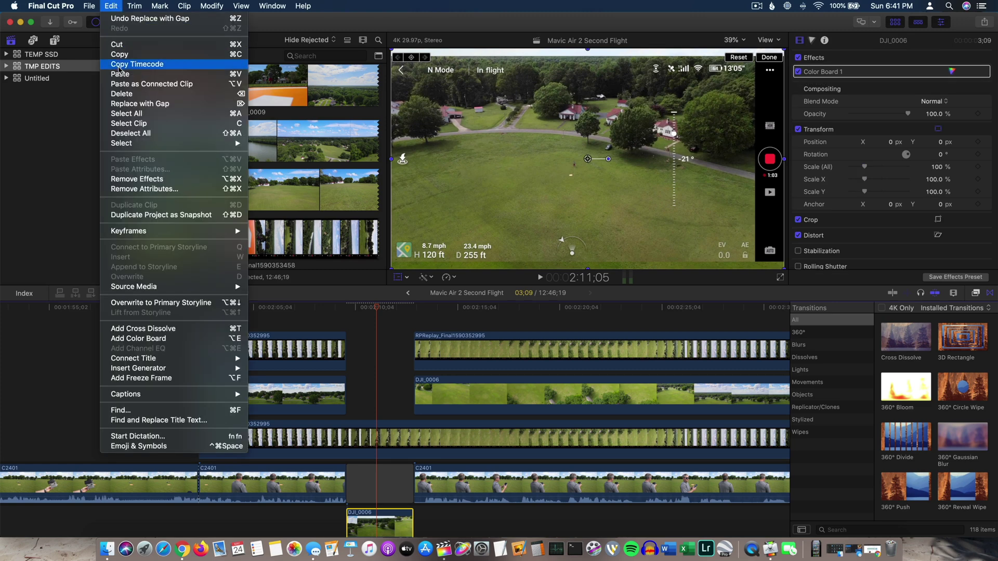
{"action": "left_click", "coordinate": [126, 105]}
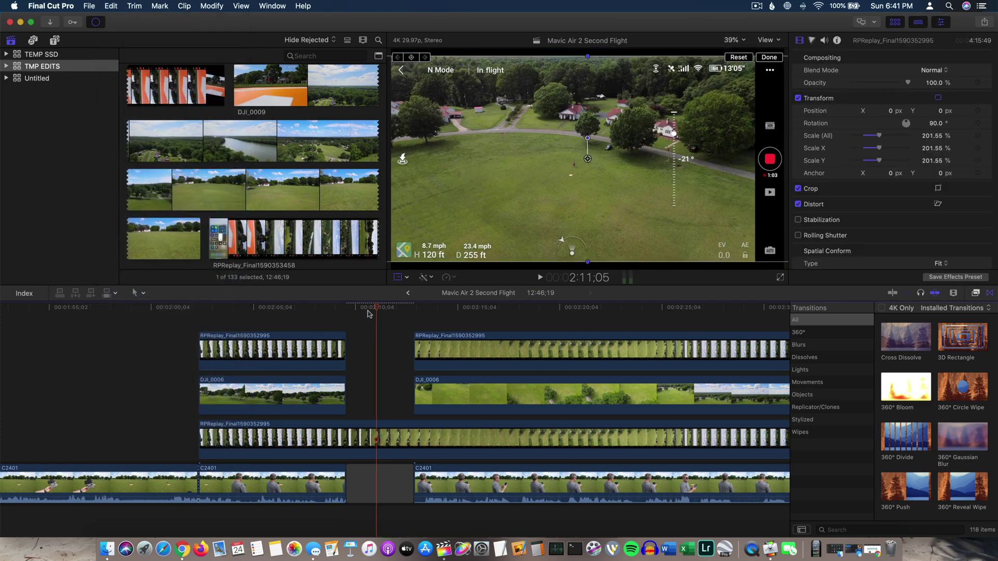
Undo both gap replacements on the DJI_0006 and C2401 segments.
{"action": "left_click", "coordinate": [113, 6]}
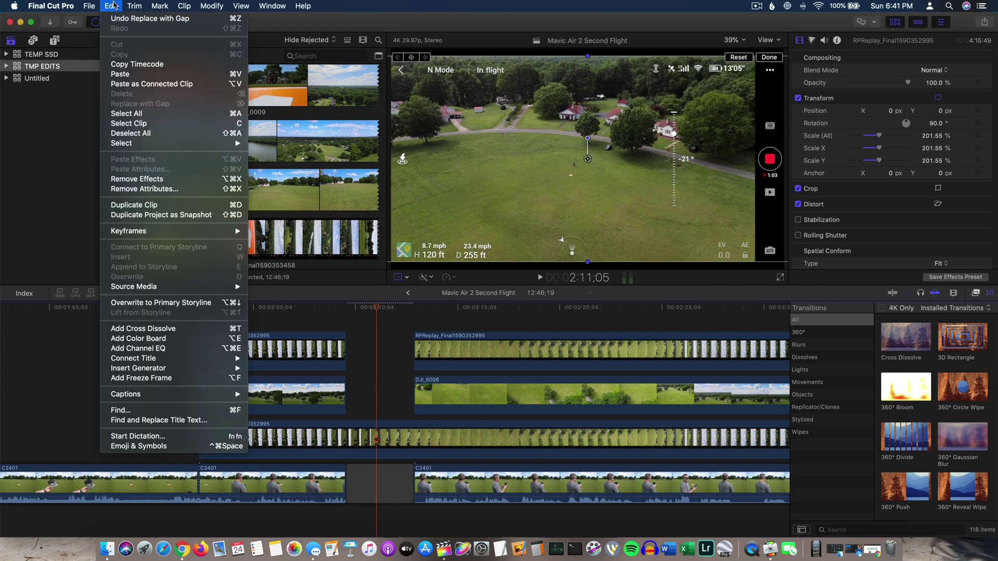
{"action": "left_click", "coordinate": [114, 18]}
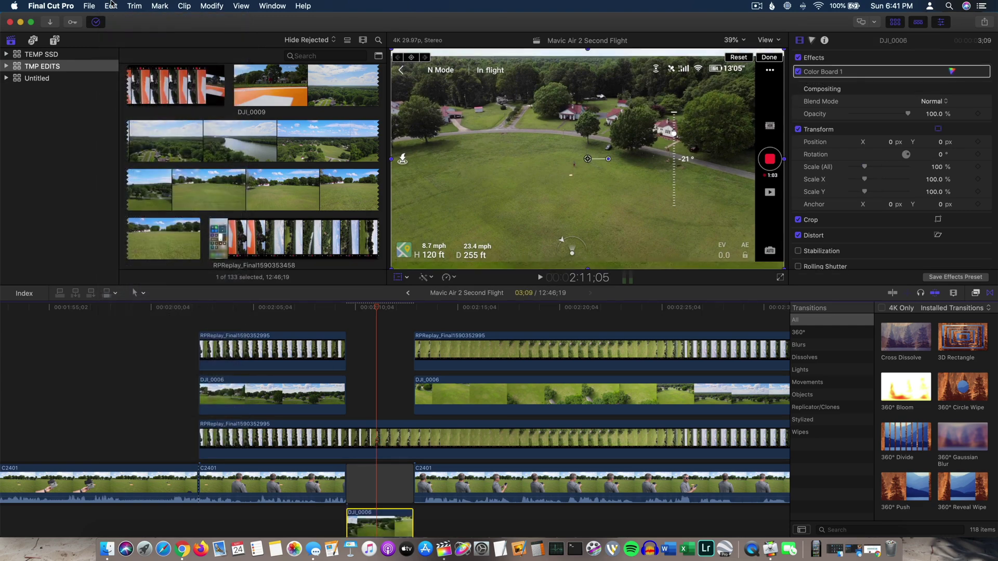
{"action": "left_click", "coordinate": [112, 6]}
{"action": "left_click", "coordinate": [112, 18]}
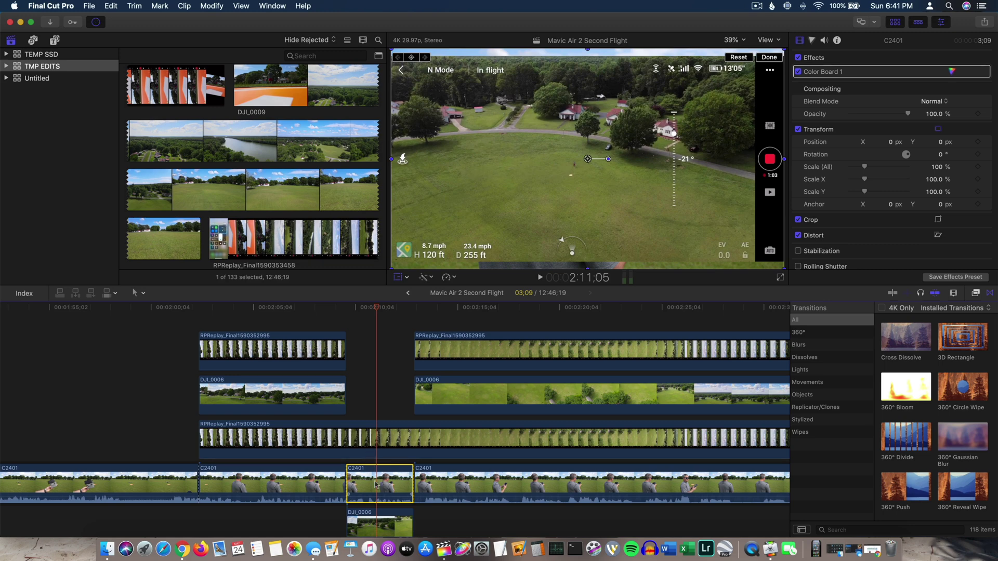
Detach the audio from the C2401 segment between the two cuts in the primary storyline.
{"action": "left_click", "coordinate": [113, 4]}
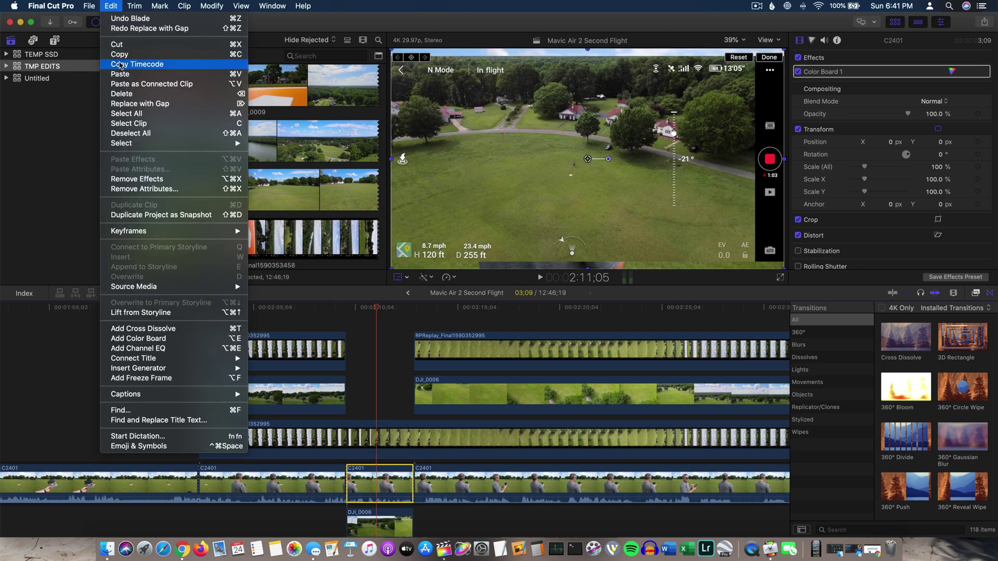
{"action": "mouse_move", "coordinate": [178, 4]}
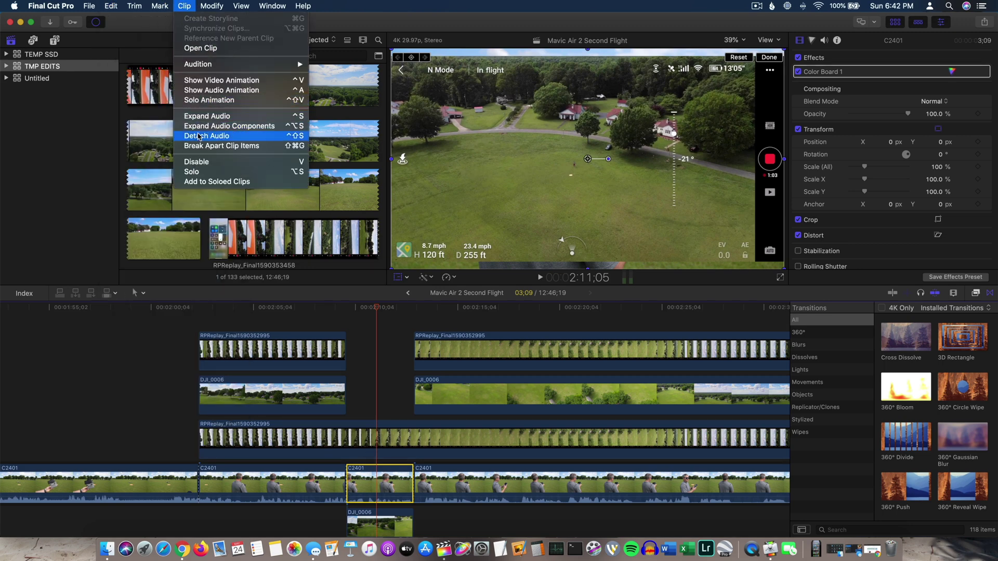
{"action": "left_click", "coordinate": [199, 136]}
{"action": "scroll", "coordinate": [388, 347], "scroll_direction": "down", "scroll_amount": 2}
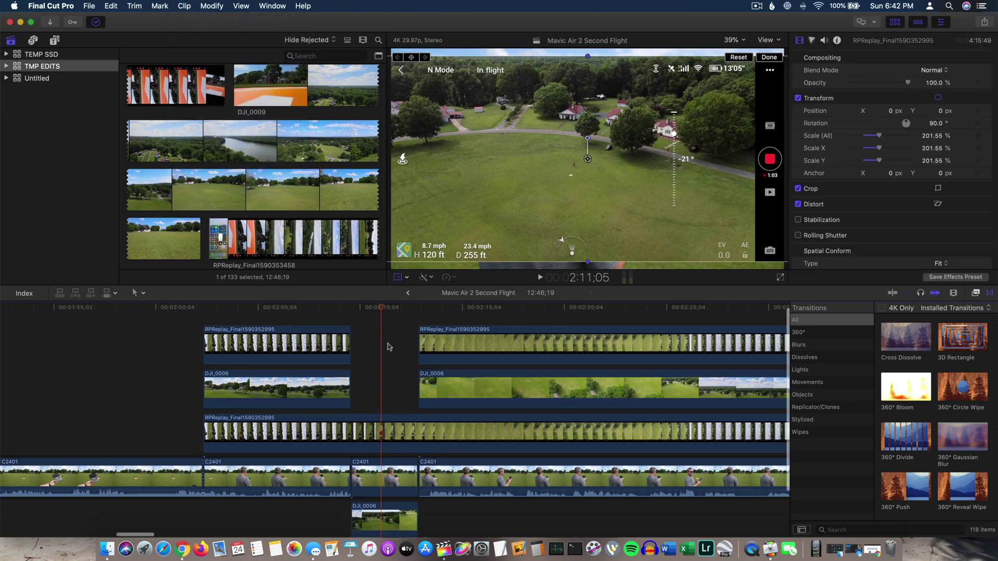
{"action": "scroll", "coordinate": [388, 347], "scroll_direction": "down", "scroll_amount": 2}
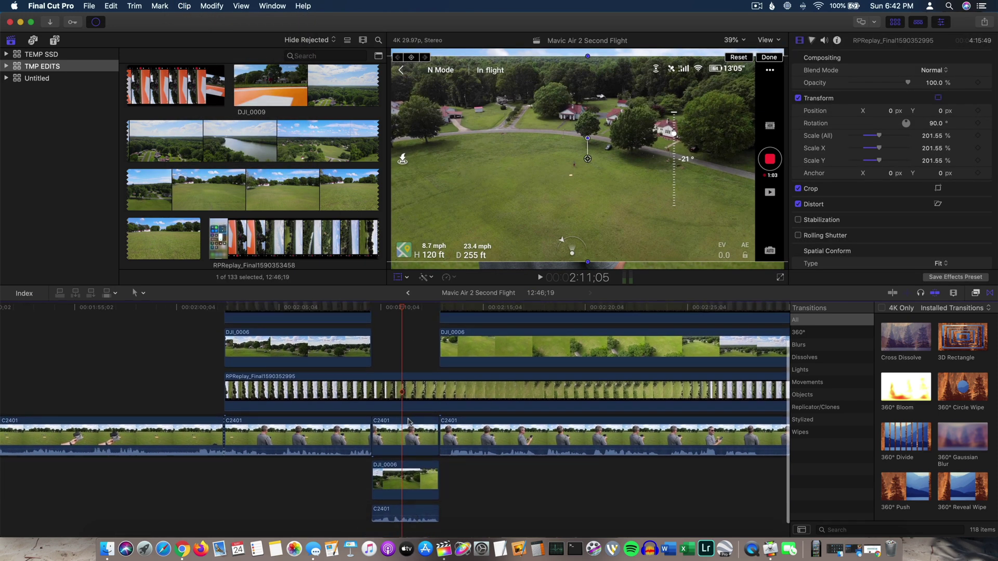
Apply Replace with Gap to the C2401 video segment between the cuts and to the DJI_0006 segment connected below it.
{"action": "left_click", "coordinate": [400, 433]}
{"action": "left_click", "coordinate": [111, 5]}
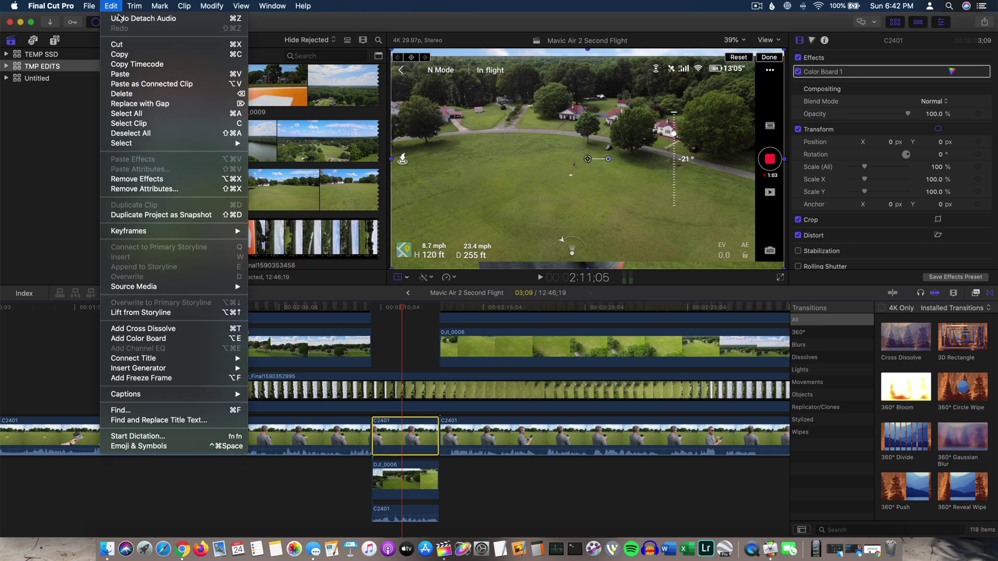
{"action": "left_click", "coordinate": [140, 104]}
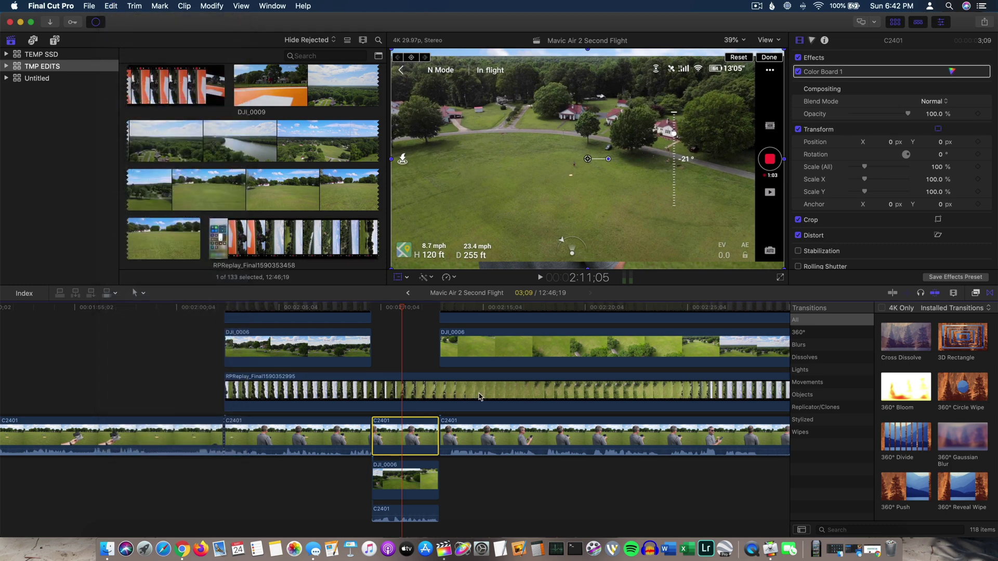
{"action": "left_click", "coordinate": [402, 480]}
{"action": "left_click", "coordinate": [111, 6]}
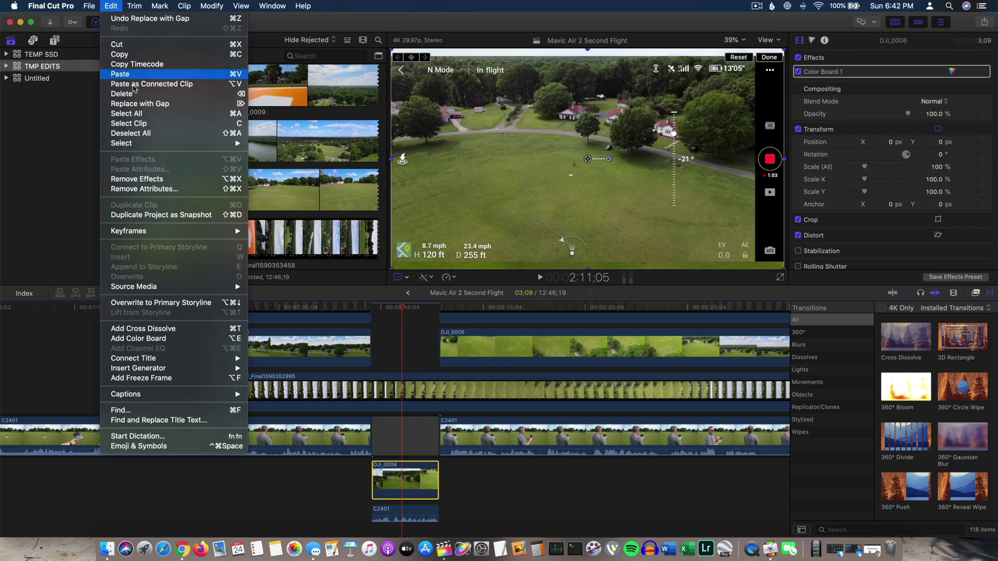
{"action": "left_click", "coordinate": [134, 104]}
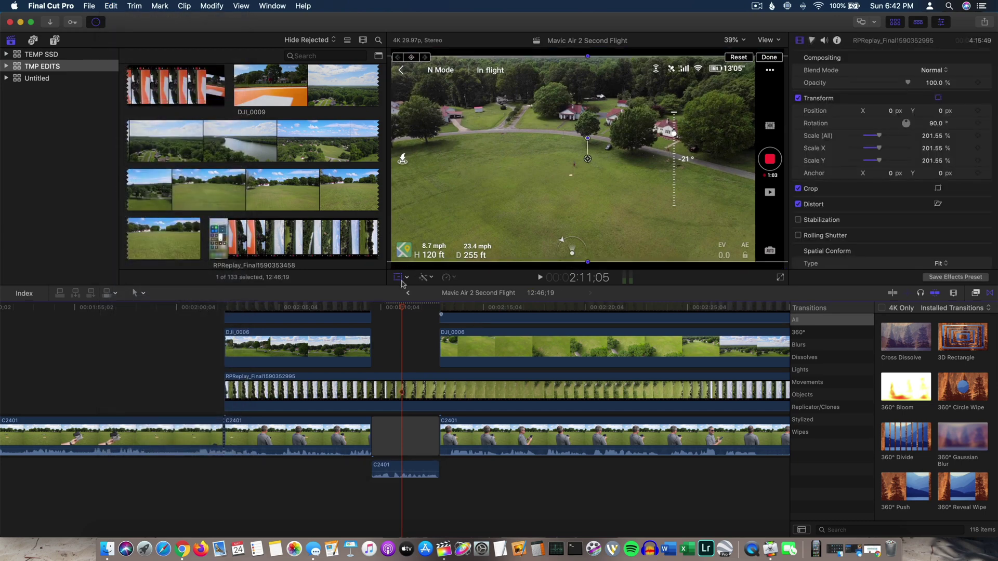
Play back the gap from 2:09;21 to check the screen recording with the detached C2401 audio, and return to 2:10;12.
{"action": "left_click_drag", "start_coordinate": [401, 310], "coordinate": [371, 311]}
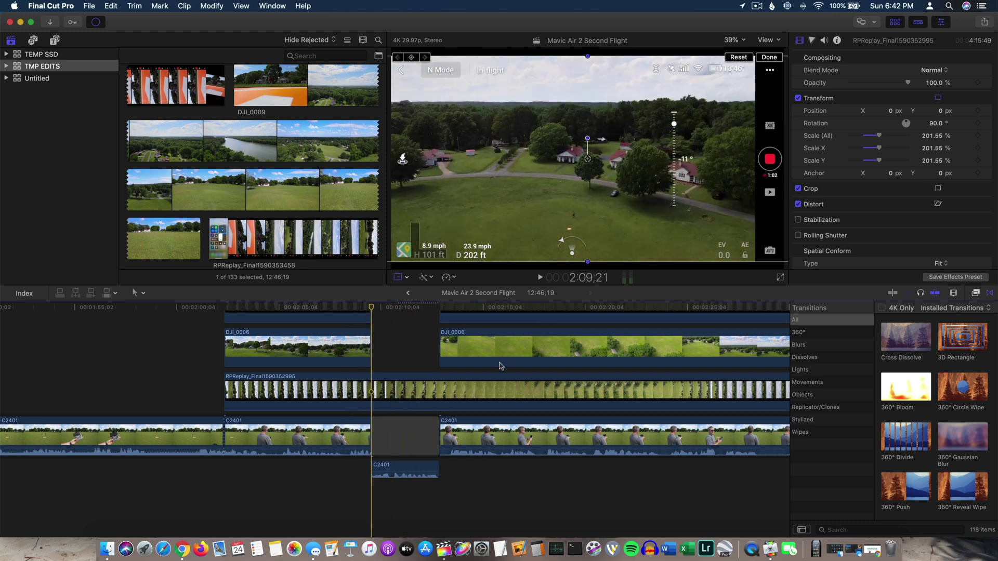
{"action": "left_click", "coordinate": [540, 278]}
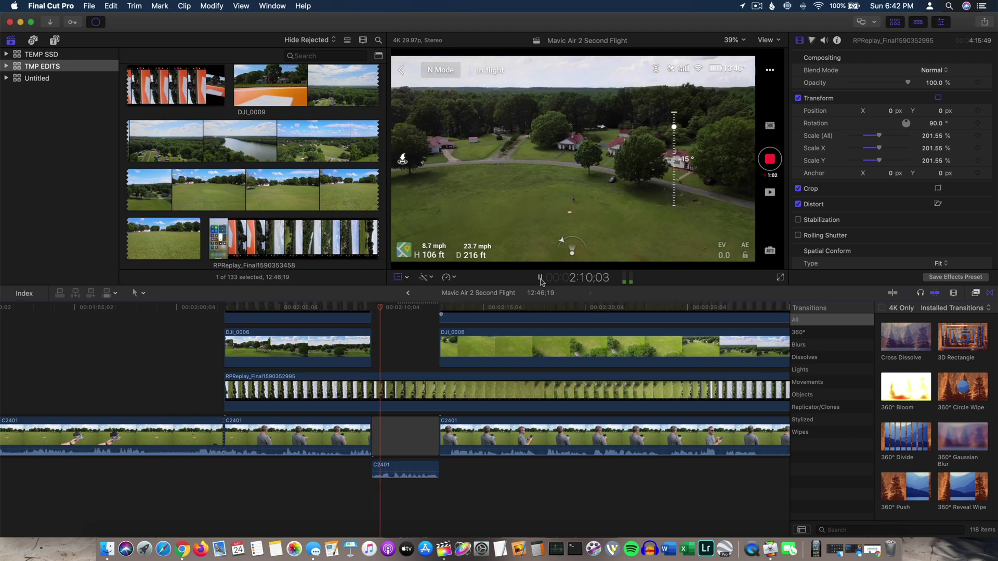
{"action": "left_click", "coordinate": [541, 278]}
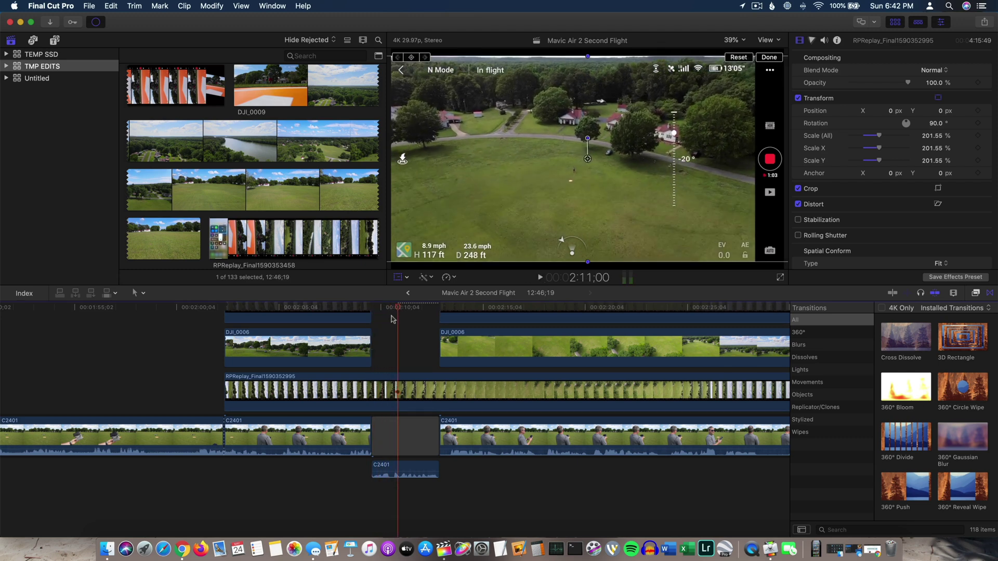
{"action": "mouse_move", "coordinate": [393, 319]}
{"action": "left_mouse_down"}
{"action": "mouse_move", "coordinate": [360, 319]}
{"action": "mouse_move", "coordinate": [380, 319]}
{"action": "left_mouse_up"}
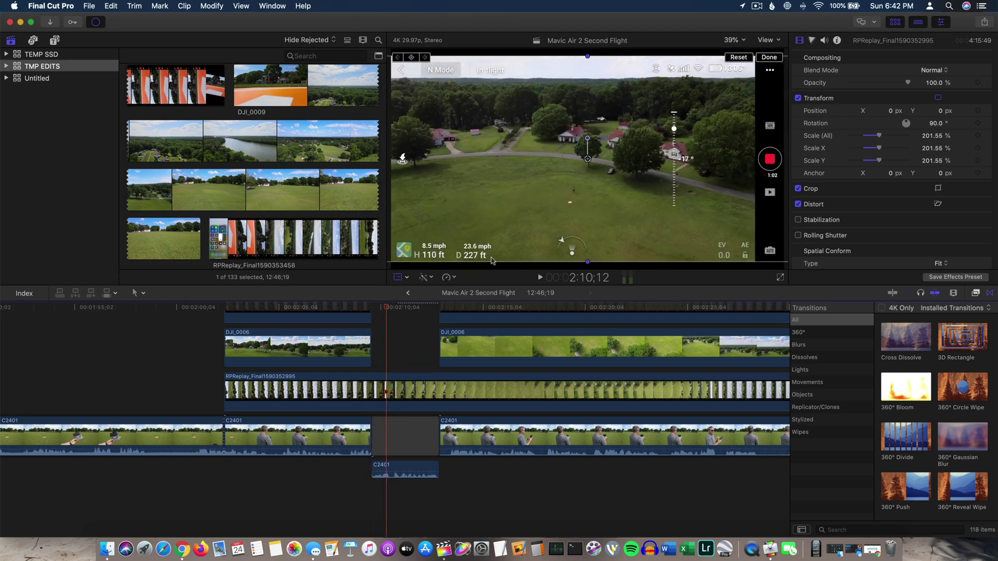
Scrub through the section after the gap to 2:20;11 and select the uppermost RPReplay clip to examine the inset layer.
{"action": "scroll", "coordinate": [411, 359], "scroll_direction": "up", "scroll_amount": 3}
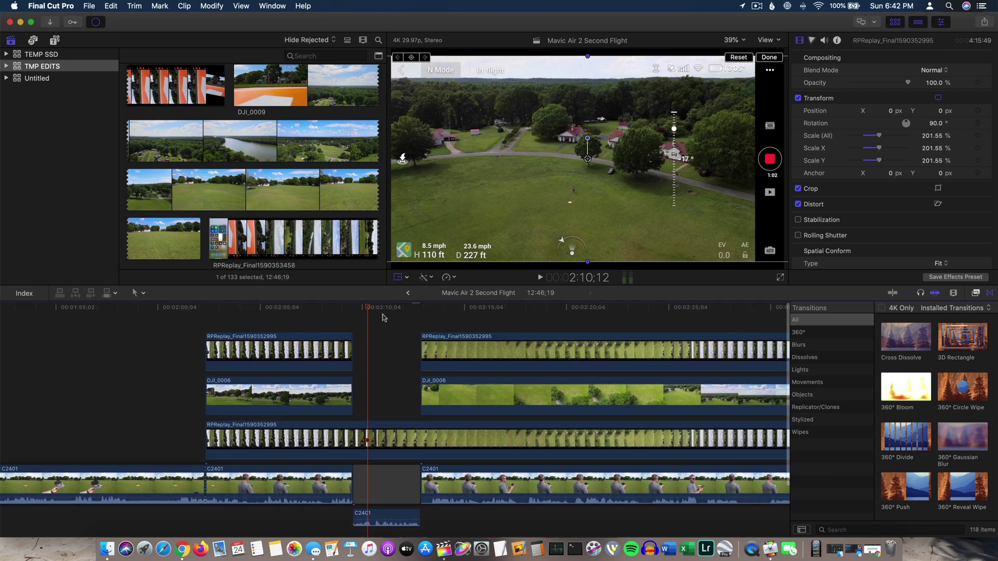
{"action": "left_click_drag", "start_coordinate": [371, 309], "coordinate": [546, 305]}
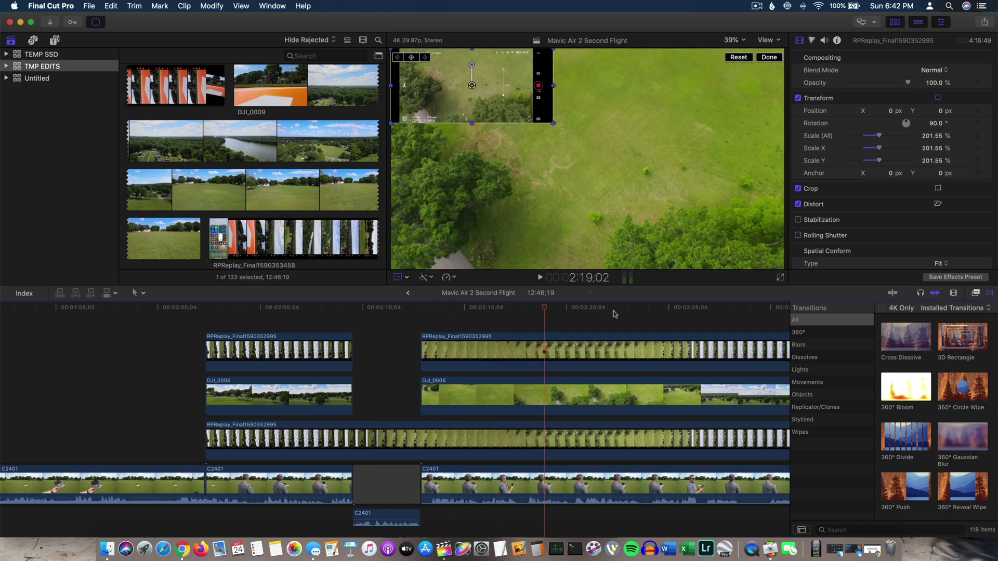
{"action": "scroll", "coordinate": [614, 314], "scroll_direction": "right", "scroll_amount": 10}
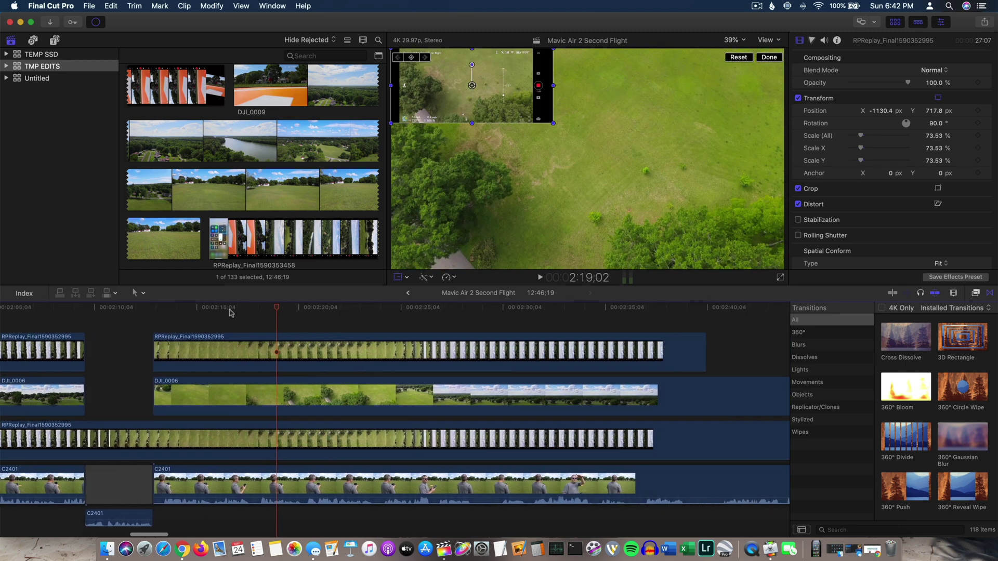
{"action": "left_click_drag", "start_coordinate": [278, 311], "coordinate": [303, 308]}
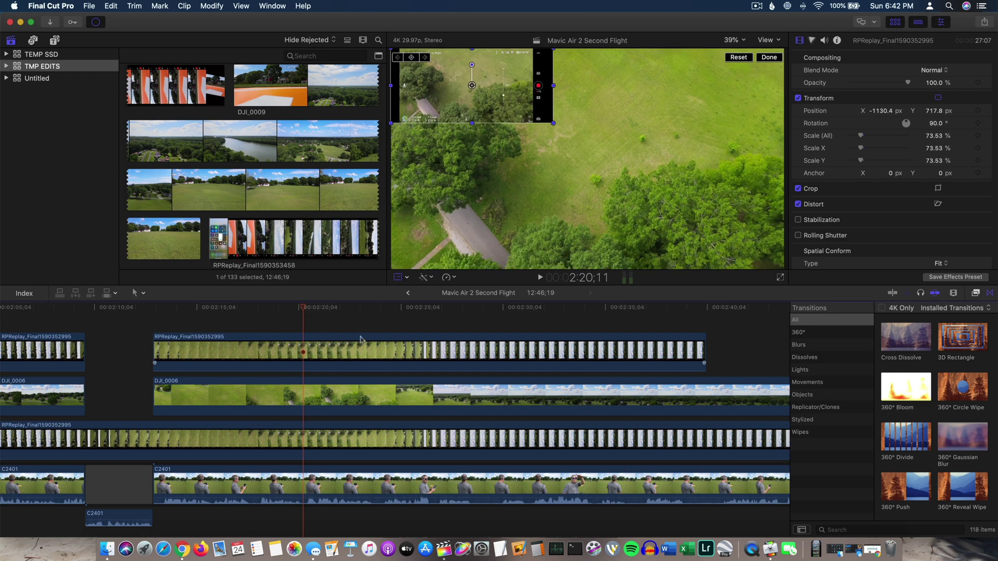
{"action": "left_click", "coordinate": [350, 355]}
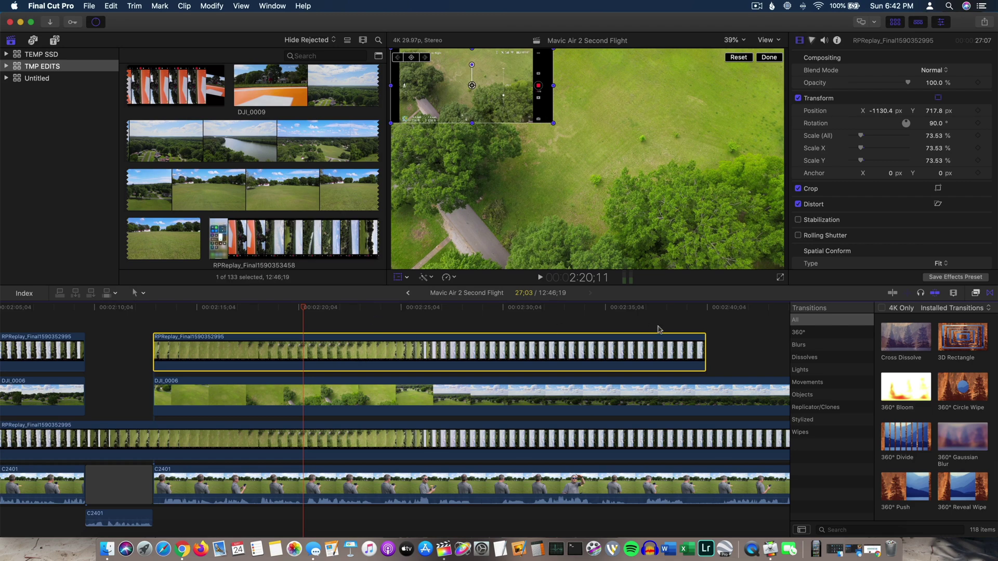
Examine the full-frame drone section past the end of the inset at 2:42;17 and select its DJI_0006 clip.
{"action": "scroll", "coordinate": [659, 329], "scroll_direction": "right", "scroll_amount": 10}
{"action": "left_click", "coordinate": [555, 331]}
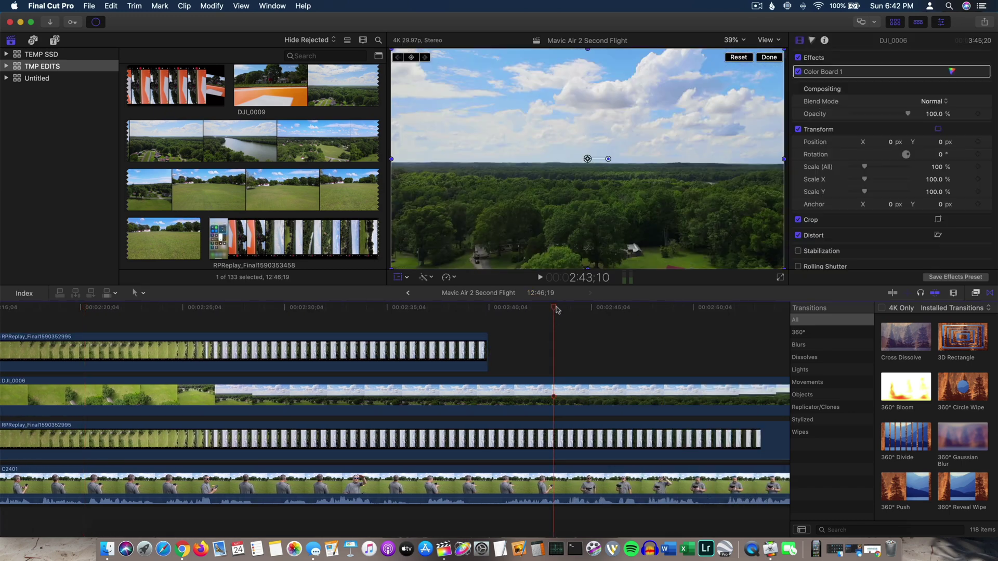
{"action": "left_click_drag", "start_coordinate": [555, 310], "coordinate": [545, 334]}
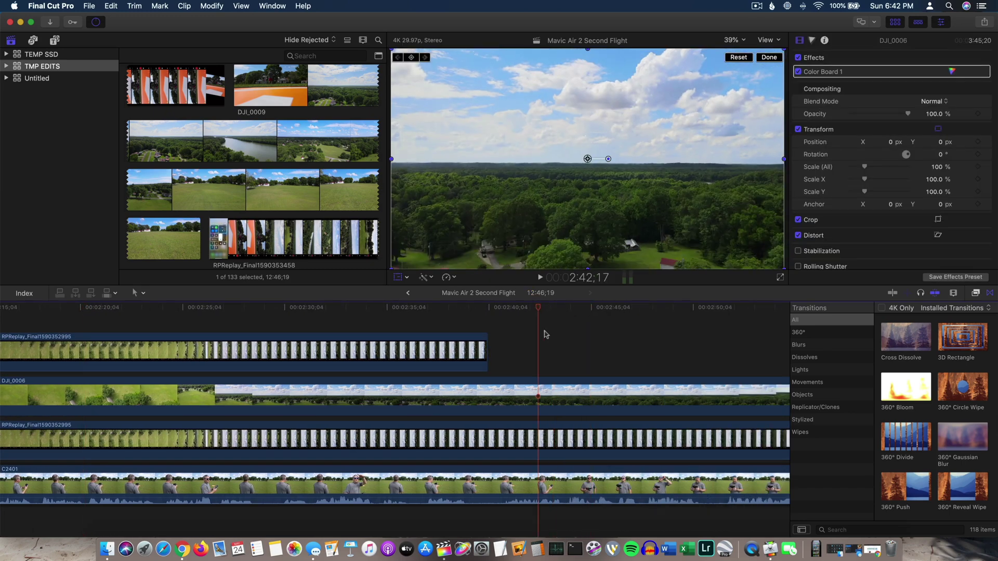
{"action": "left_click", "coordinate": [537, 395]}
Follow the layers to the end of DJI_0007 and scrub the uncovered C2401 section from 6:19;15 to 6:34;10.
{"action": "scroll", "coordinate": [607, 341], "scroll_direction": "right", "scroll_amount": 15}
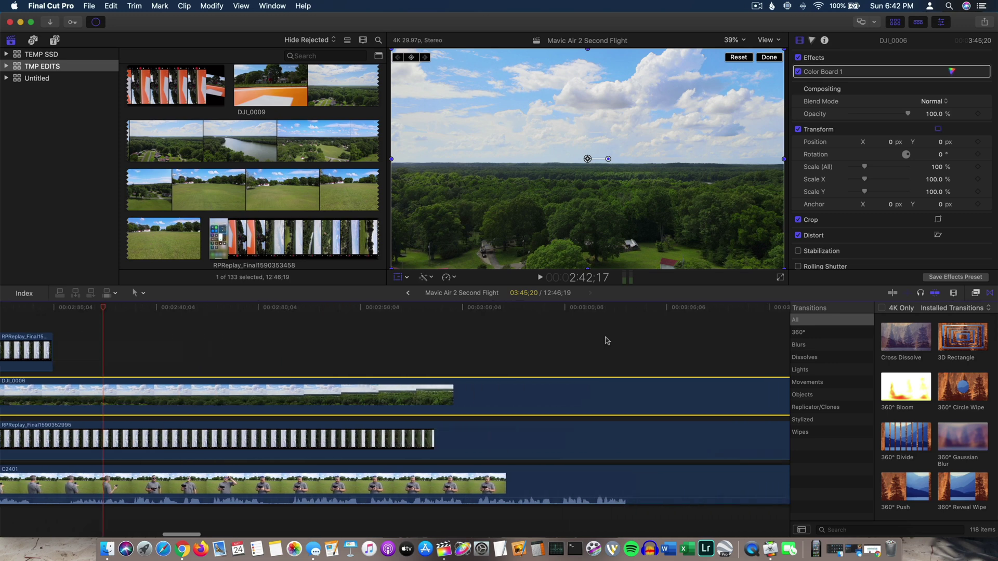
{"action": "scroll", "coordinate": [607, 341], "scroll_direction": "right", "scroll_amount": 20}
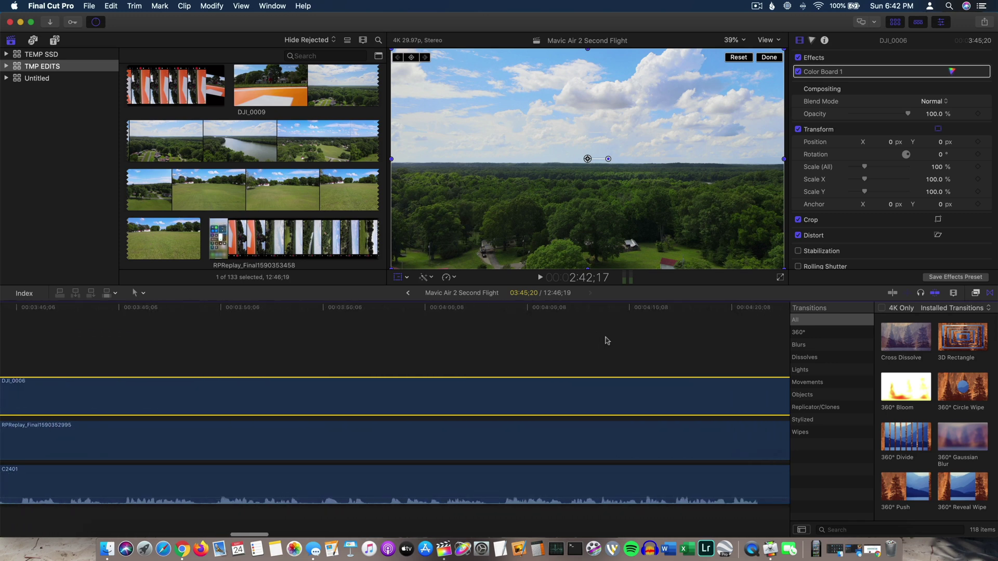
{"action": "scroll", "coordinate": [607, 340], "scroll_direction": "right", "scroll_amount": 20}
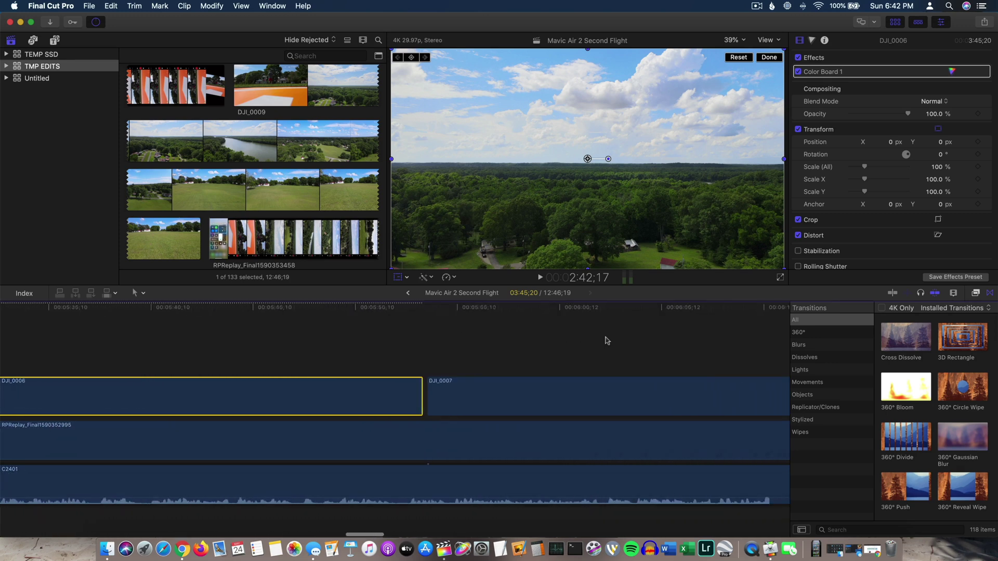
{"action": "scroll", "coordinate": [607, 341], "scroll_direction": "left", "scroll_amount": 6}
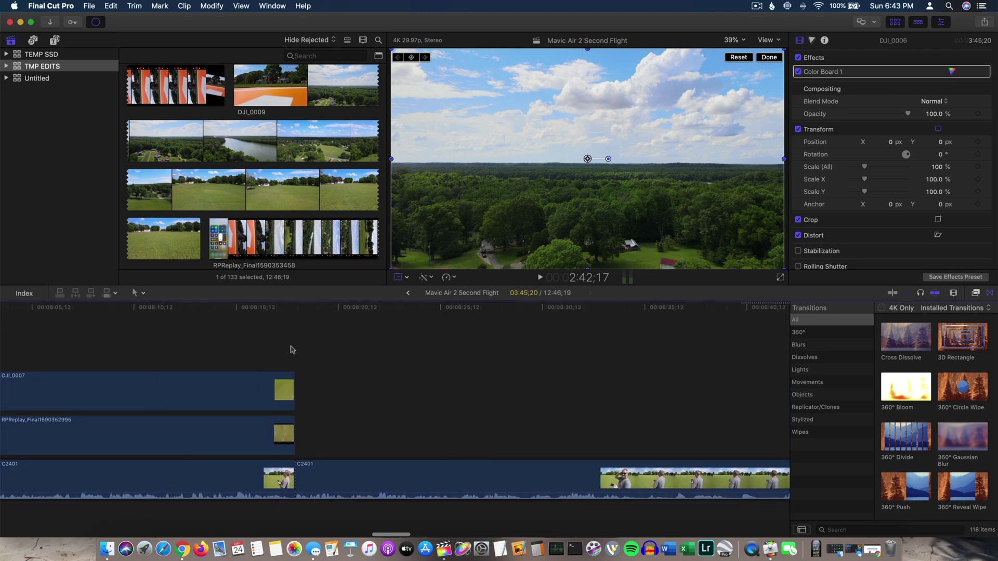
{"action": "left_click", "coordinate": [321, 336]}
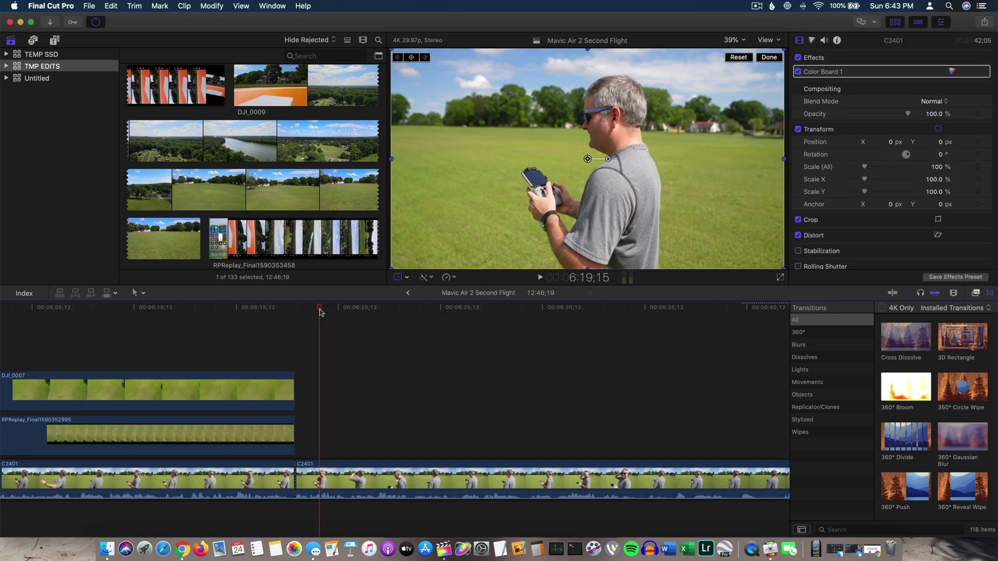
{"action": "left_click_drag", "start_coordinate": [320, 311], "coordinate": [629, 330]}
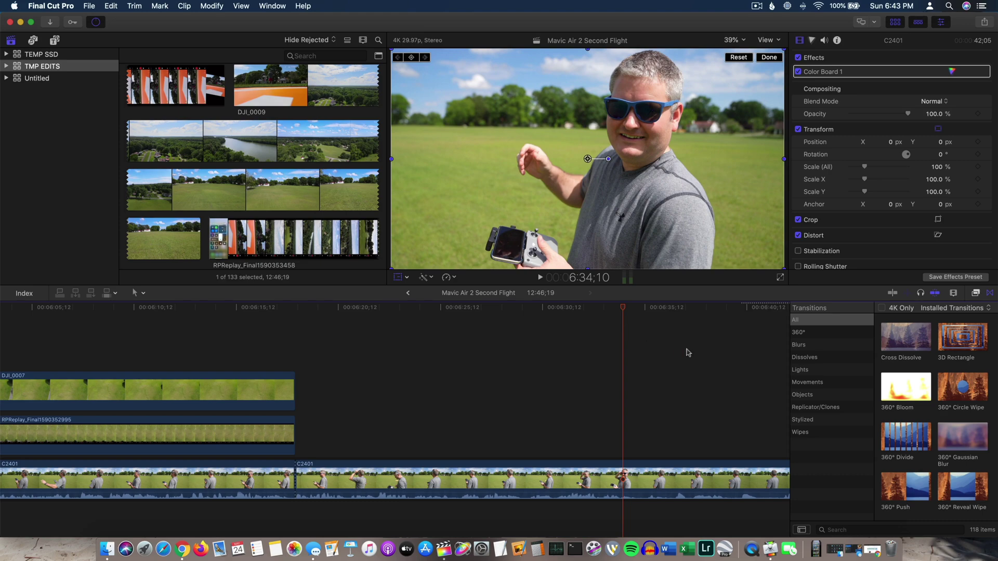
Compare the short DJI_0007 section at 7:05;01 with the uncovered C2401 footage at 7:12;25.
{"action": "scroll", "coordinate": [688, 353], "scroll_direction": "right", "scroll_amount": 10}
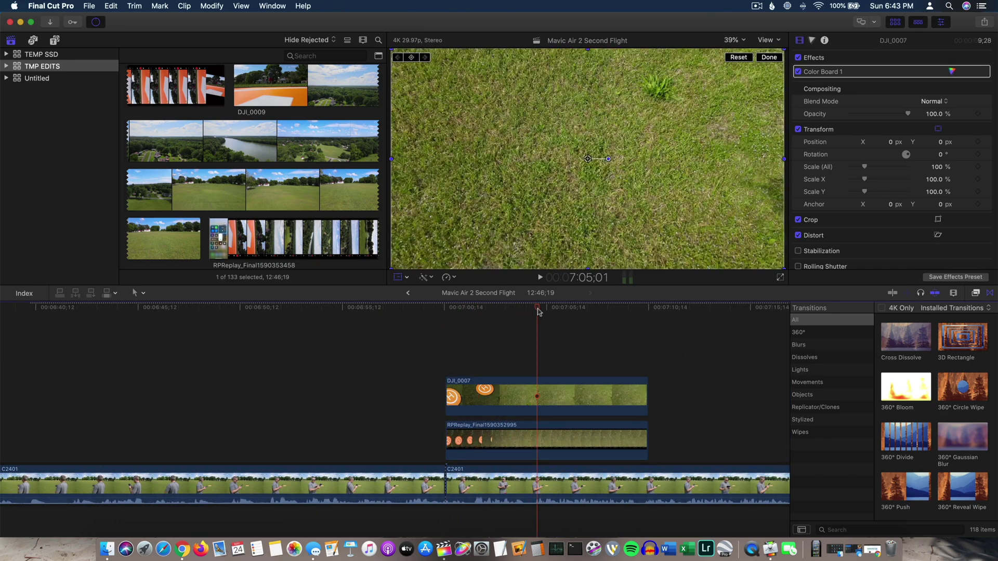
{"action": "left_click", "coordinate": [697, 311]}
{"action": "scroll", "coordinate": [676, 363], "scroll_direction": "right", "scroll_amount": 10}
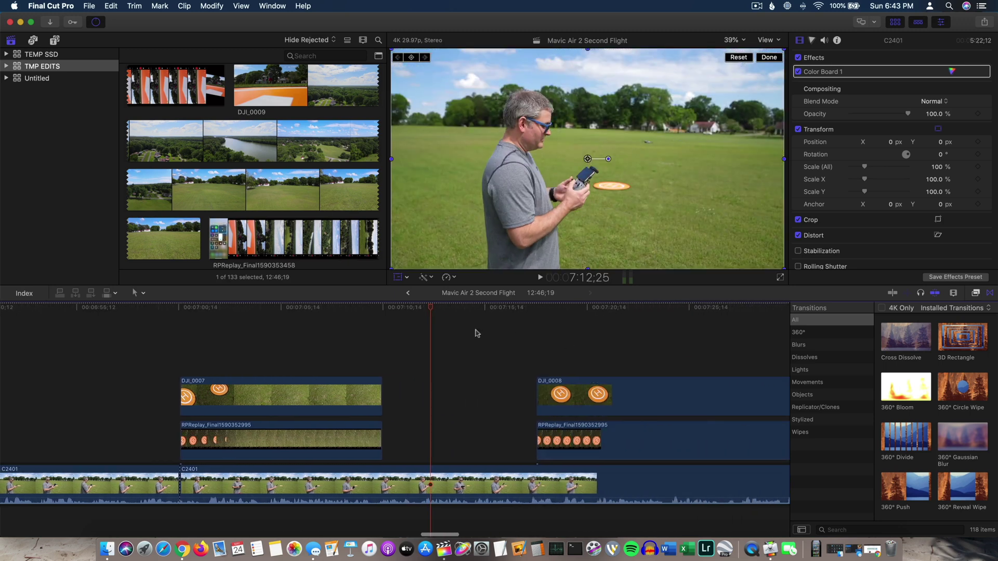
Examine the layers at 7:20;23 by selecting the DJI_0008 clip and the RPReplay clip beneath it.
{"action": "left_click_drag", "start_coordinate": [431, 311], "coordinate": [592, 321]}
{"action": "left_click", "coordinate": [576, 383]}
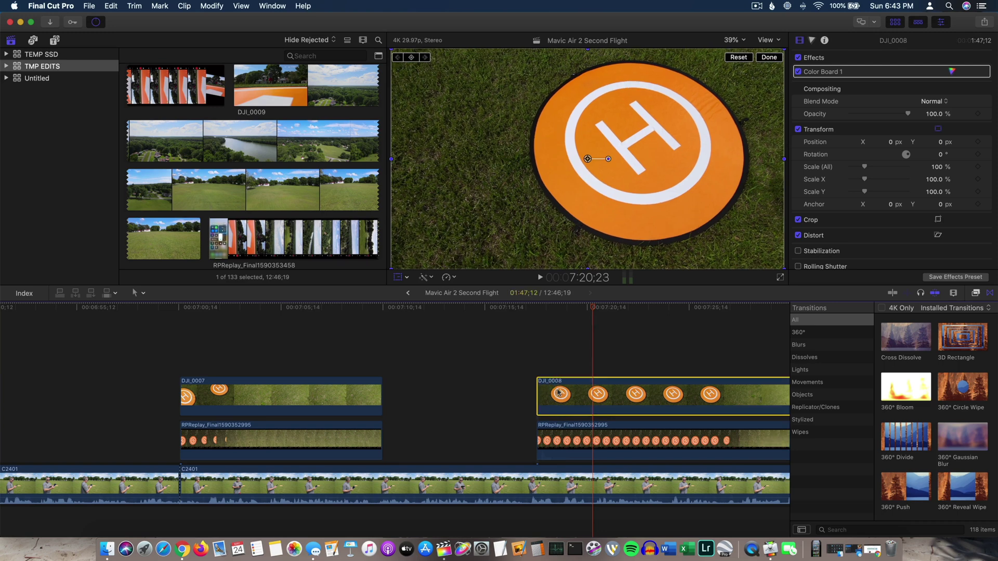
{"action": "left_click", "coordinate": [585, 440]}
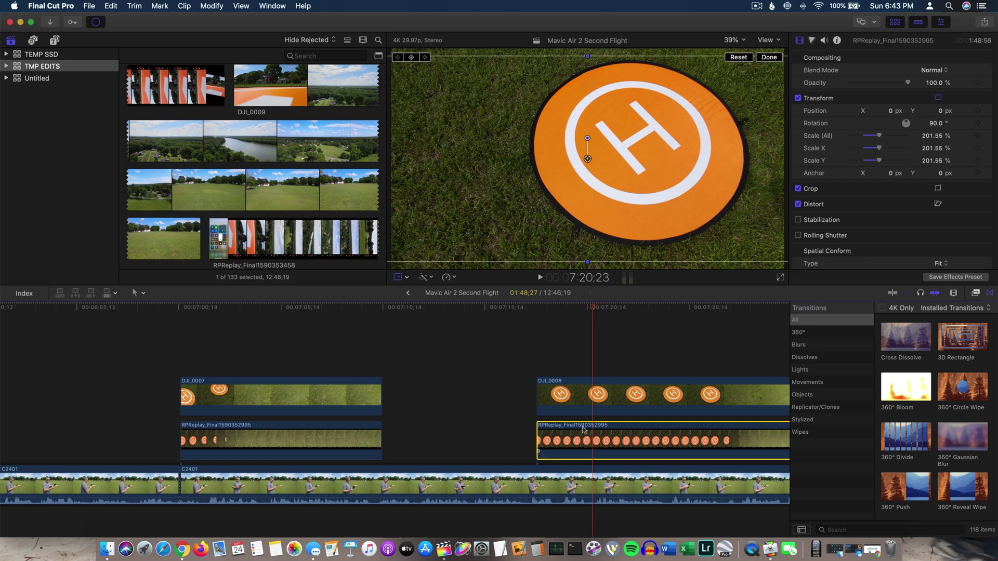
{"action": "right_click", "coordinate": [584, 428]}
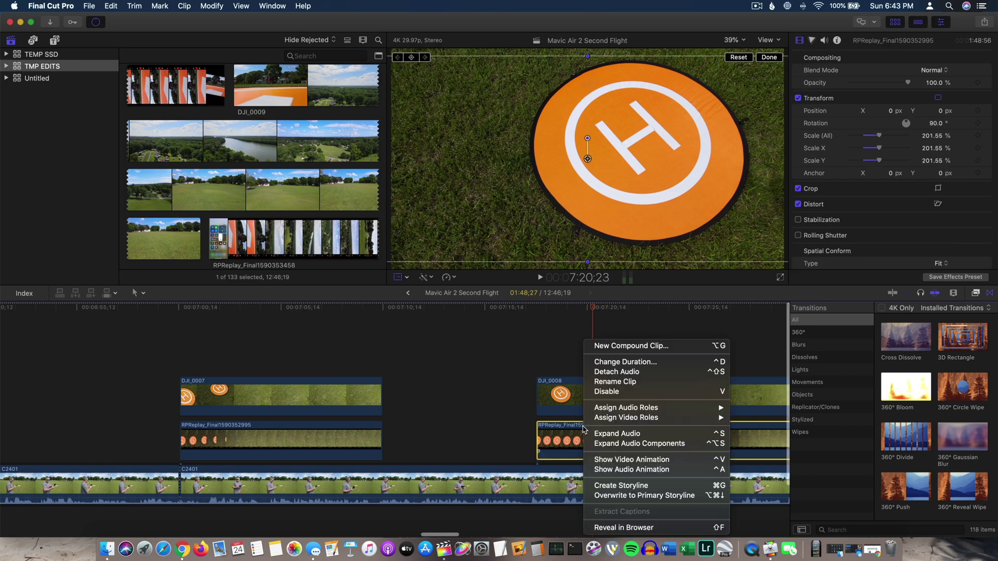
{"action": "left_click", "coordinate": [626, 382]}
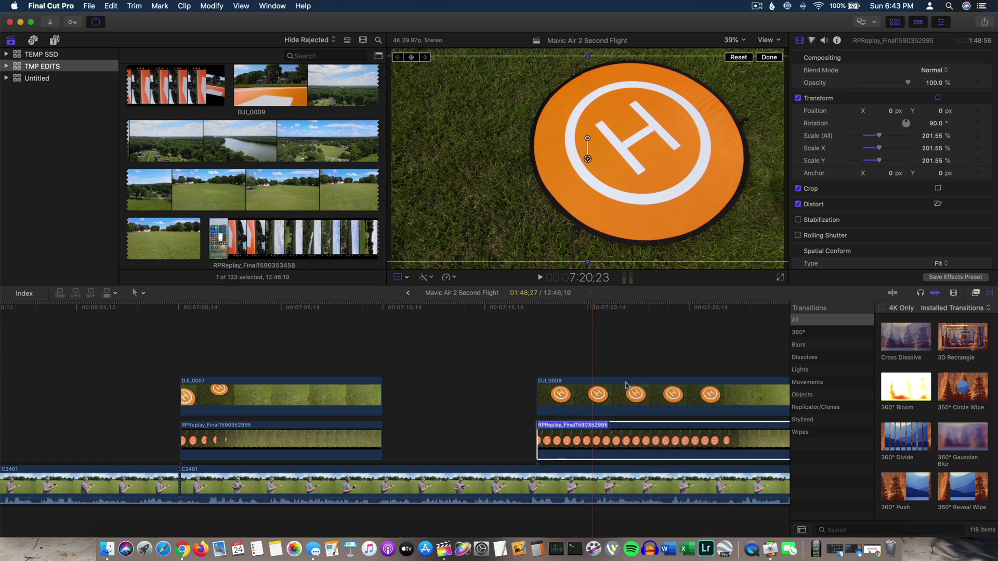
{"action": "left_click", "coordinate": [510, 353]}
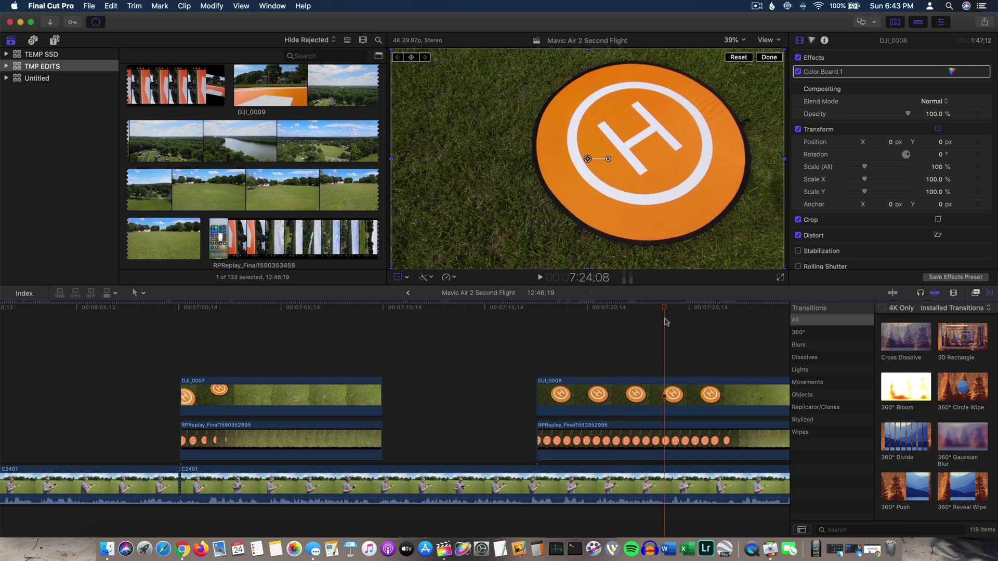
Scrub through the DJI_0008 section from 7:36;13 to 8:16;02 to check which layer shows.
{"action": "scroll", "coordinate": [664, 322], "scroll_direction": "right", "scroll_amount": 10}
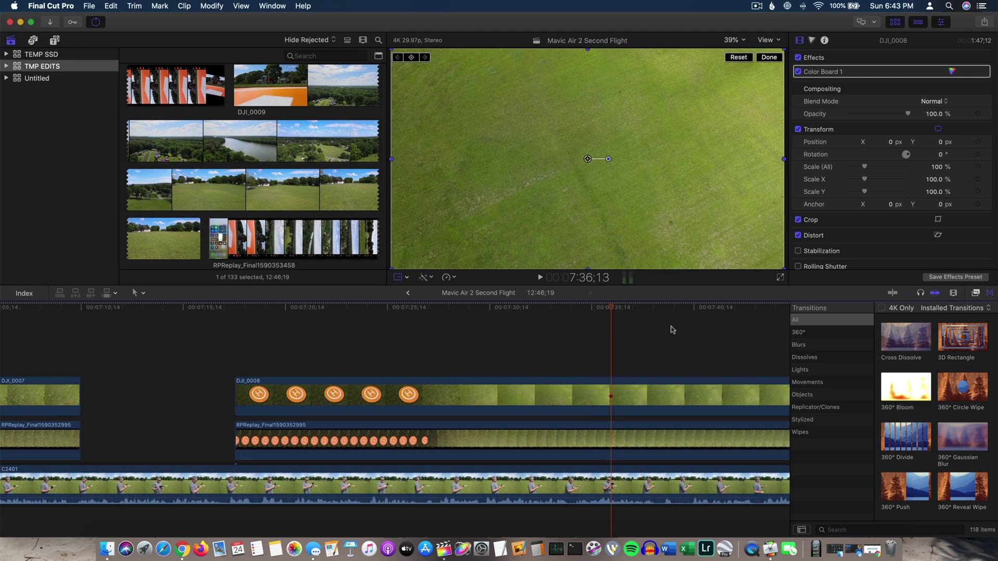
{"action": "scroll", "coordinate": [525, 341], "scroll_direction": "right", "scroll_amount": 10}
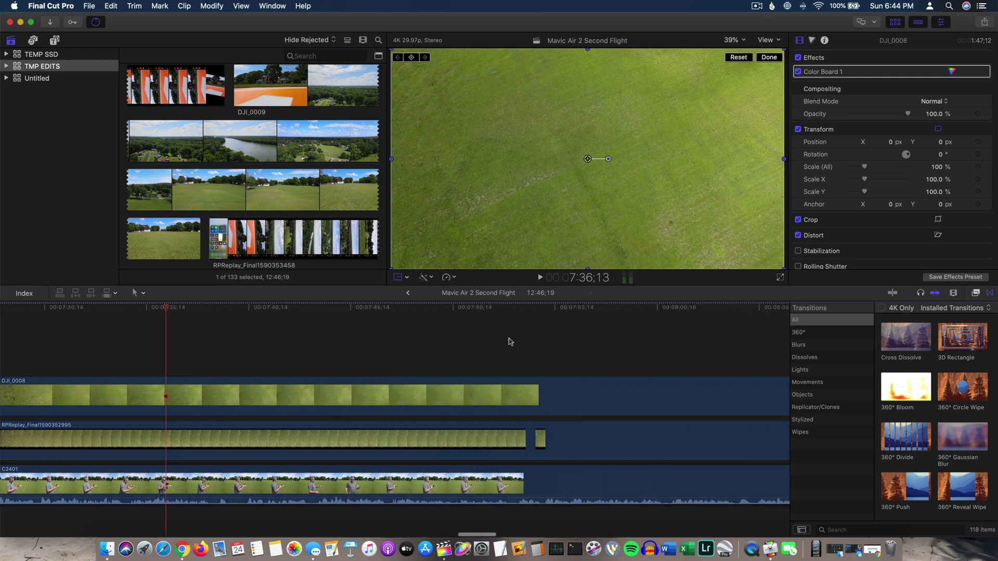
{"action": "scroll", "coordinate": [510, 341], "scroll_direction": "right", "scroll_amount": 5}
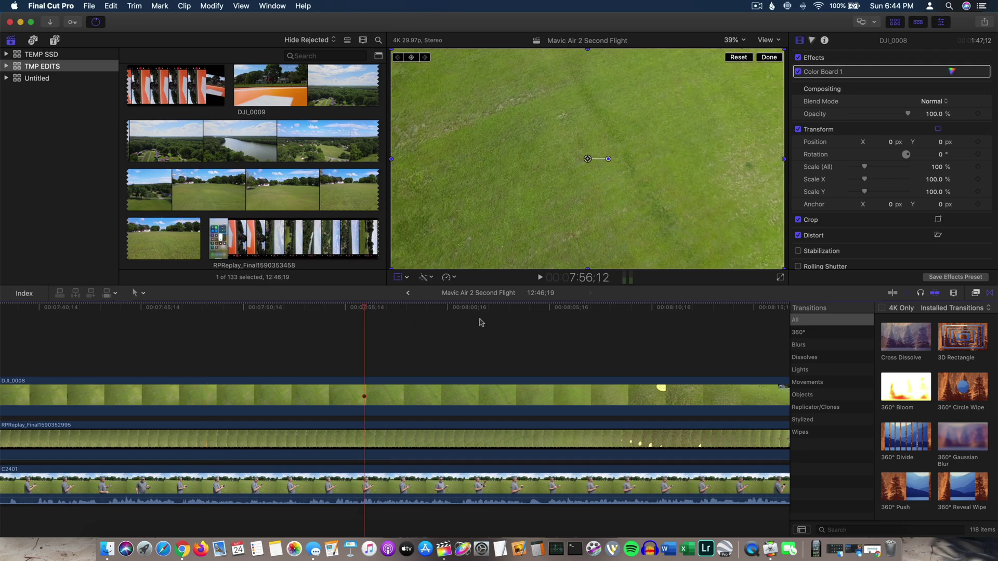
{"action": "scroll", "coordinate": [473, 325], "scroll_direction": "right", "scroll_amount": 10}
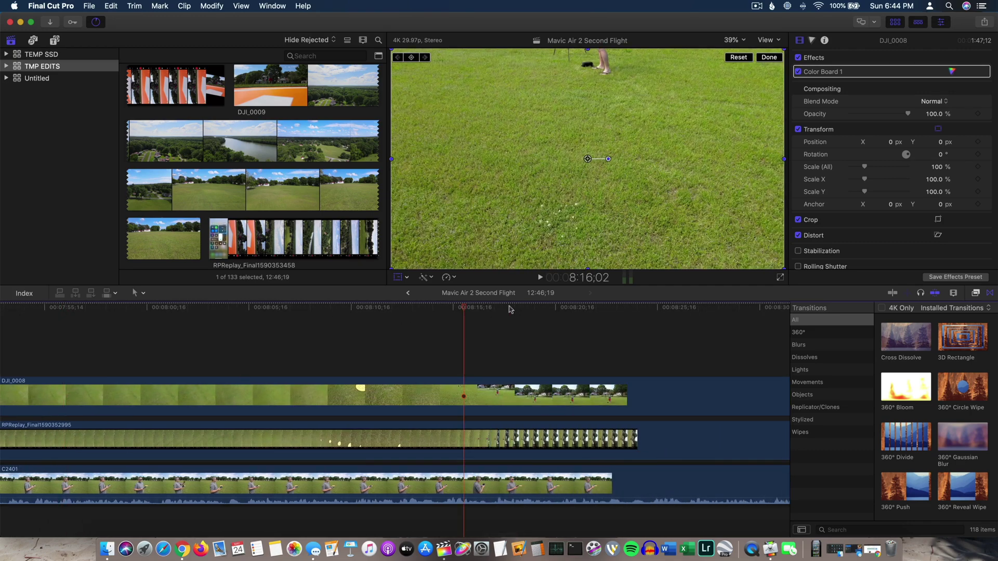
Scrub the uncovered C2401 footage from 9:46;08 to 11:10;03 and follow it to the Outro Honeymoon Beach-4K clip.
{"action": "scroll", "coordinate": [564, 329], "scroll_direction": "right", "scroll_amount": 10}
{"action": "scroll", "coordinate": [564, 329], "scroll_direction": "right", "scroll_amount": 15}
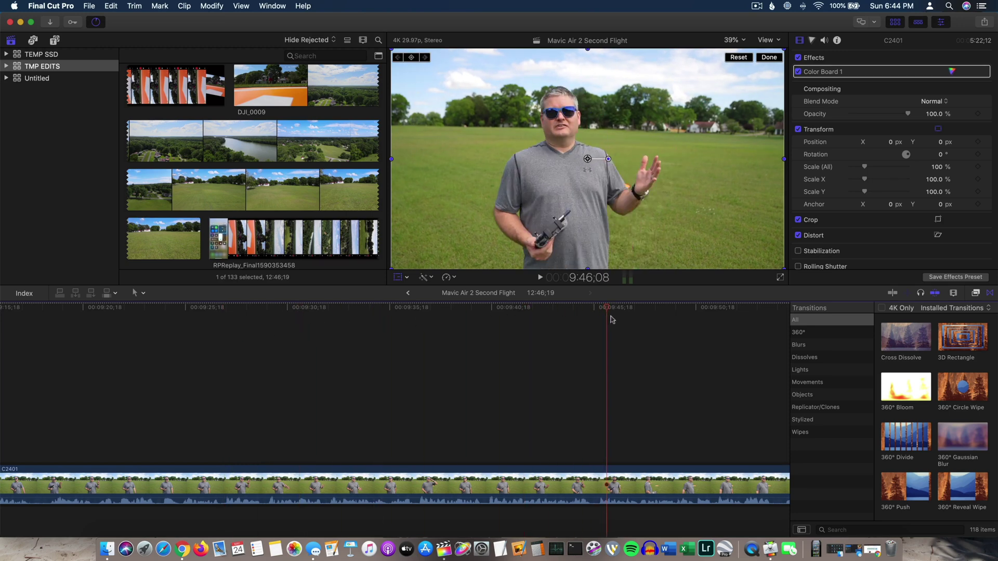
{"action": "scroll", "coordinate": [664, 374], "scroll_direction": "right", "scroll_amount": 10}
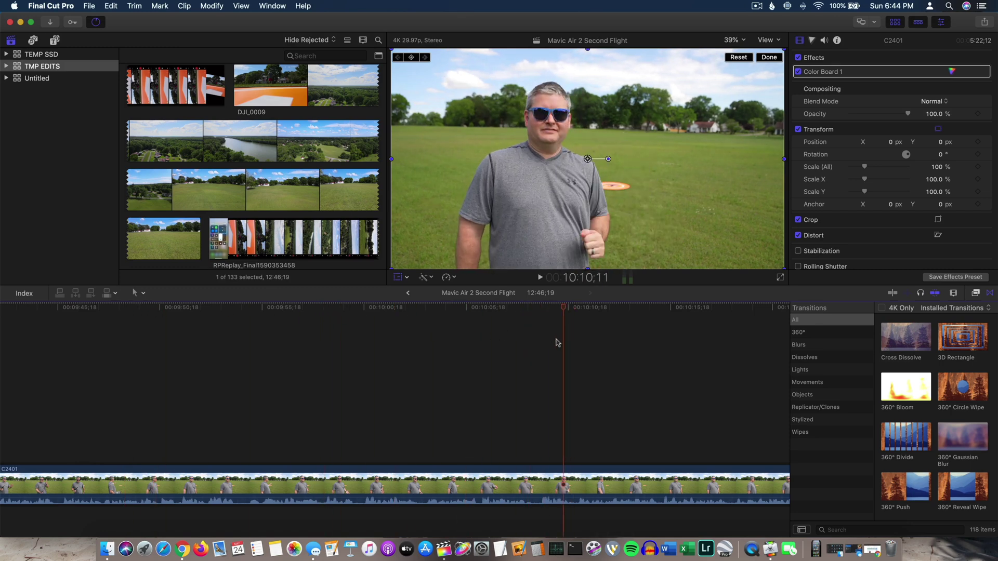
{"action": "scroll", "coordinate": [684, 358], "scroll_direction": "right", "scroll_amount": 10}
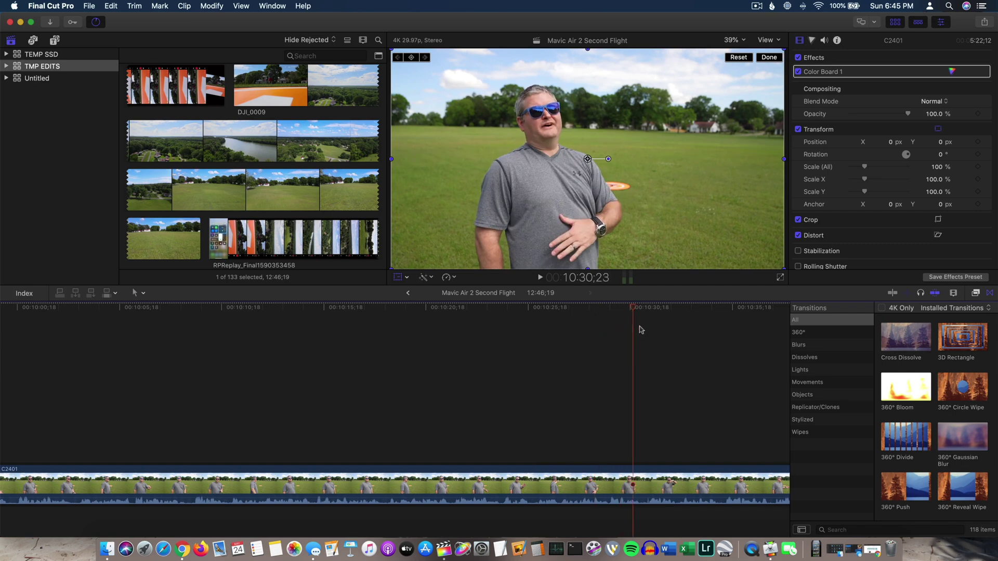
{"action": "scroll", "coordinate": [642, 357], "scroll_direction": "right", "scroll_amount": 7}
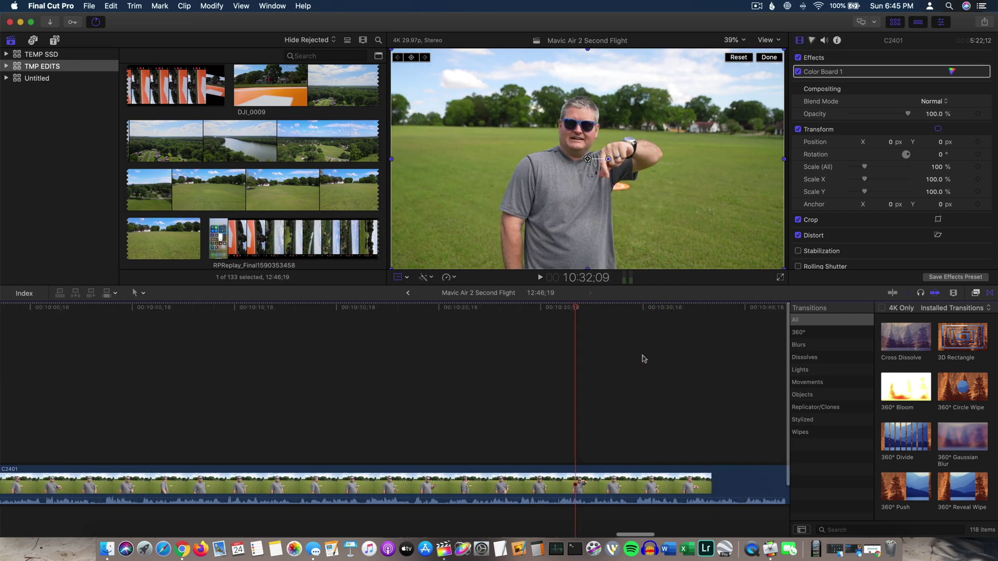
{"action": "scroll", "coordinate": [465, 366], "scroll_direction": "right", "scroll_amount": 3}
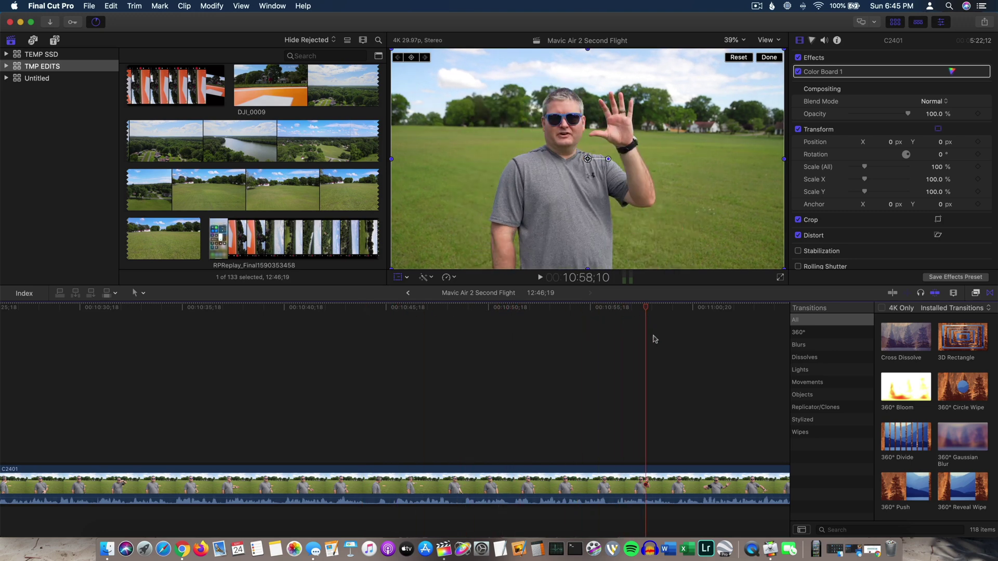
{"action": "scroll", "coordinate": [656, 347], "scroll_direction": "right", "scroll_amount": 5}
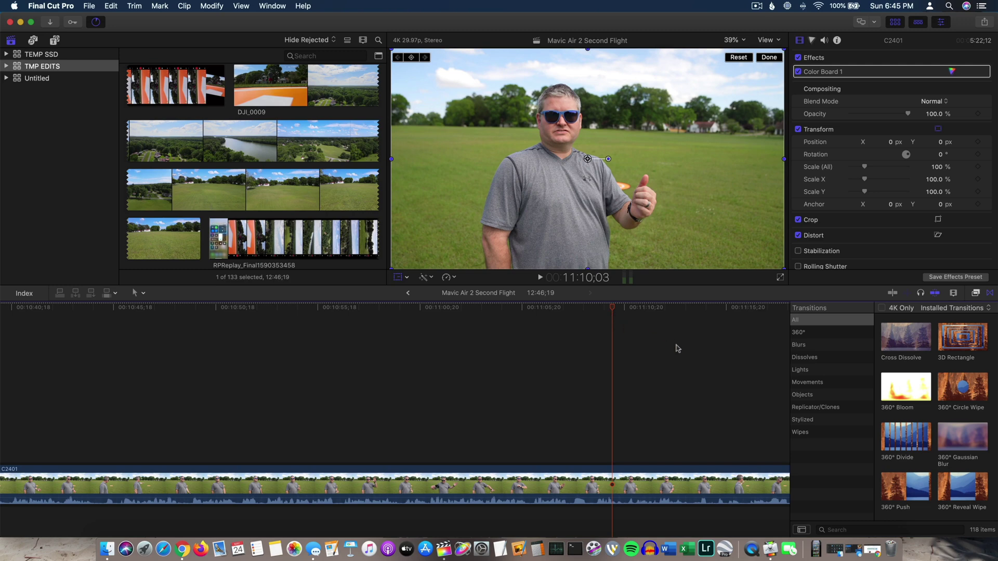
{"action": "scroll", "coordinate": [677, 348], "scroll_direction": "right", "scroll_amount": 15}
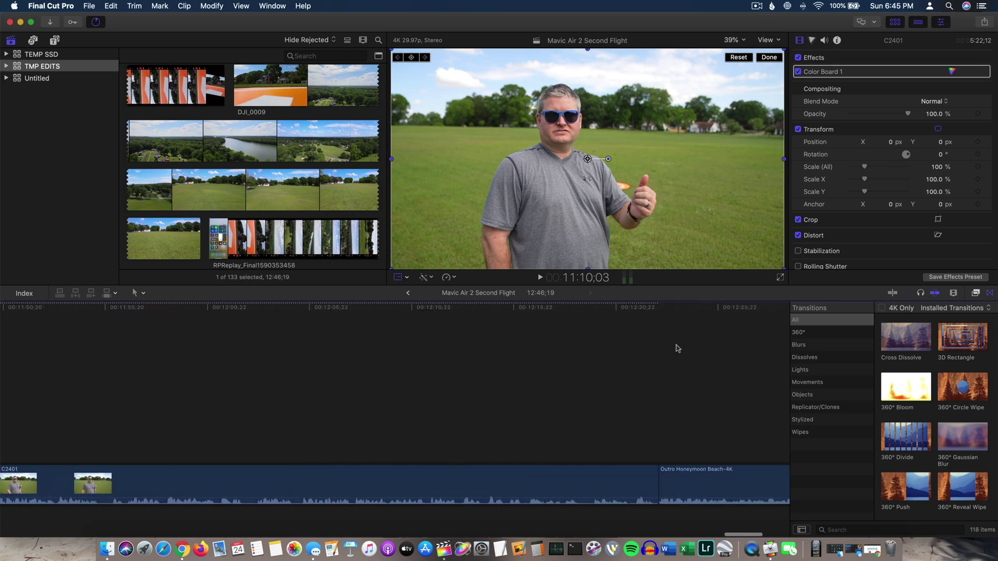
{"action": "scroll", "coordinate": [675, 347], "scroll_direction": "right", "scroll_amount": 2}
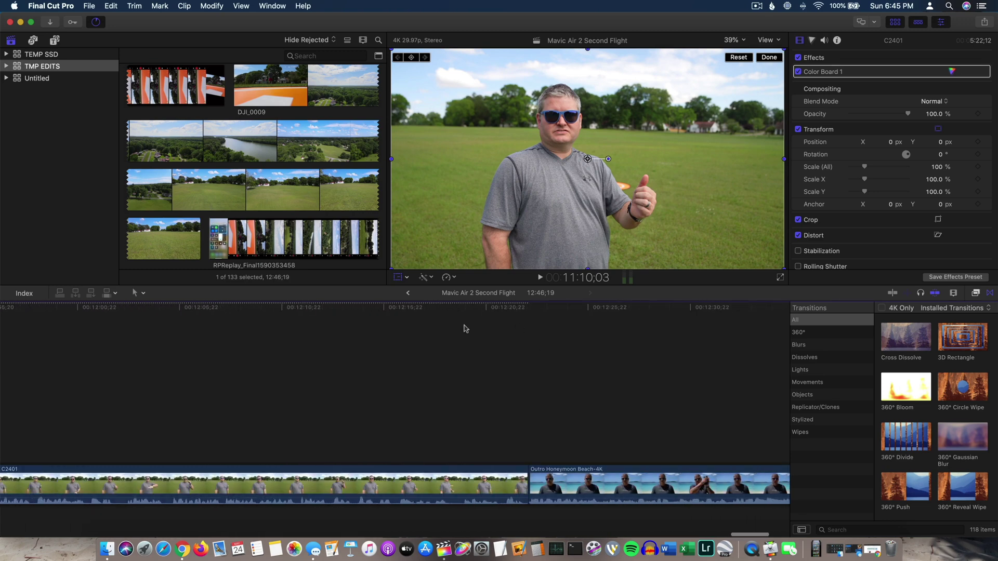
Return to the start of the timeline and compare the White Bay Beach intro at 9;12 with C2401 at 31;08.
{"action": "scroll", "coordinate": [461, 330], "scroll_direction": "left", "scroll_amount": 20}
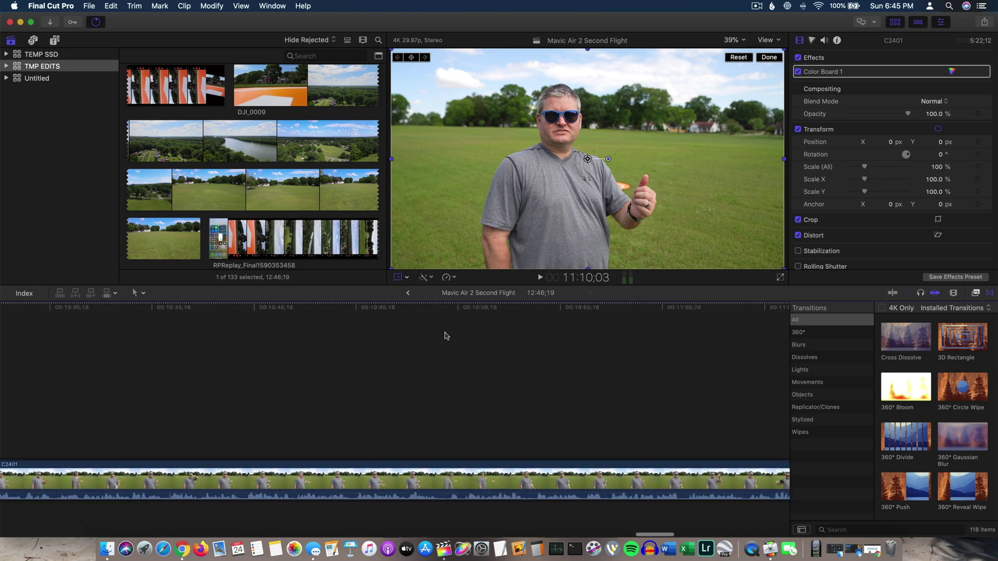
{"action": "scroll", "coordinate": [446, 336], "scroll_direction": "left", "scroll_amount": 20}
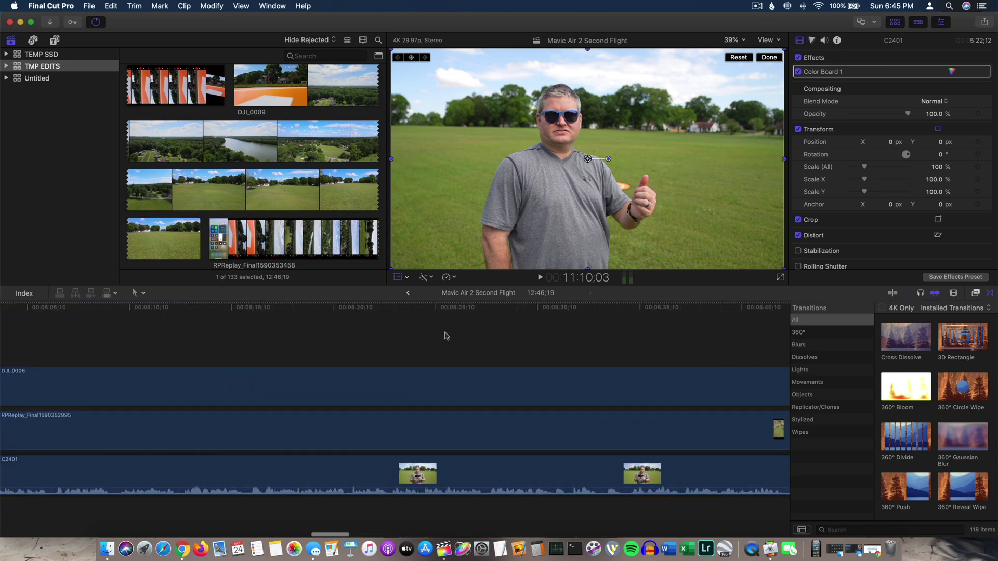
{"action": "scroll", "coordinate": [446, 336], "scroll_direction": "left", "scroll_amount": 20}
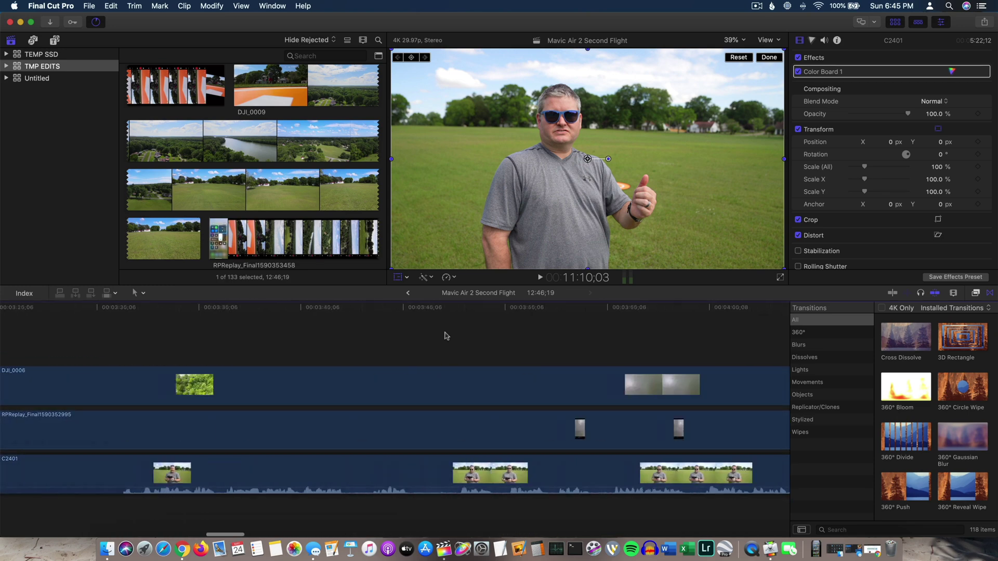
{"action": "scroll", "coordinate": [446, 336], "scroll_direction": "left", "scroll_amount": 12}
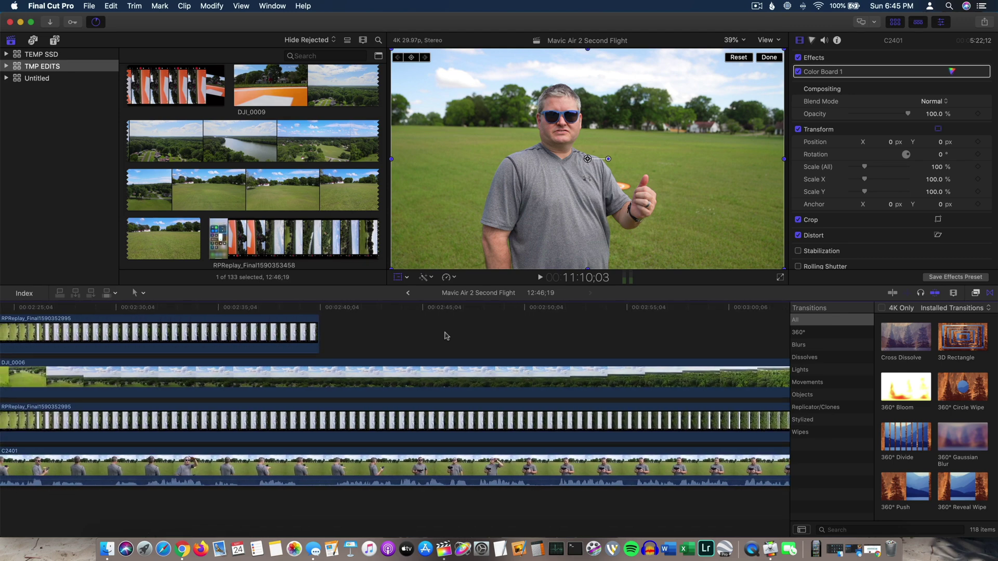
{"action": "scroll", "coordinate": [412, 337], "scroll_direction": "left", "scroll_amount": 18}
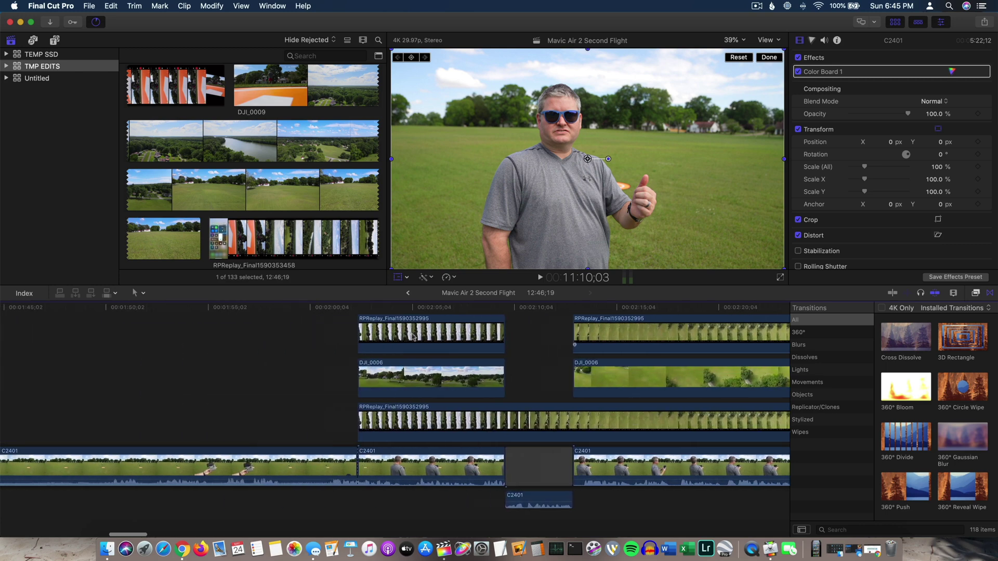
{"action": "scroll", "coordinate": [263, 342], "scroll_direction": "left", "scroll_amount": 14}
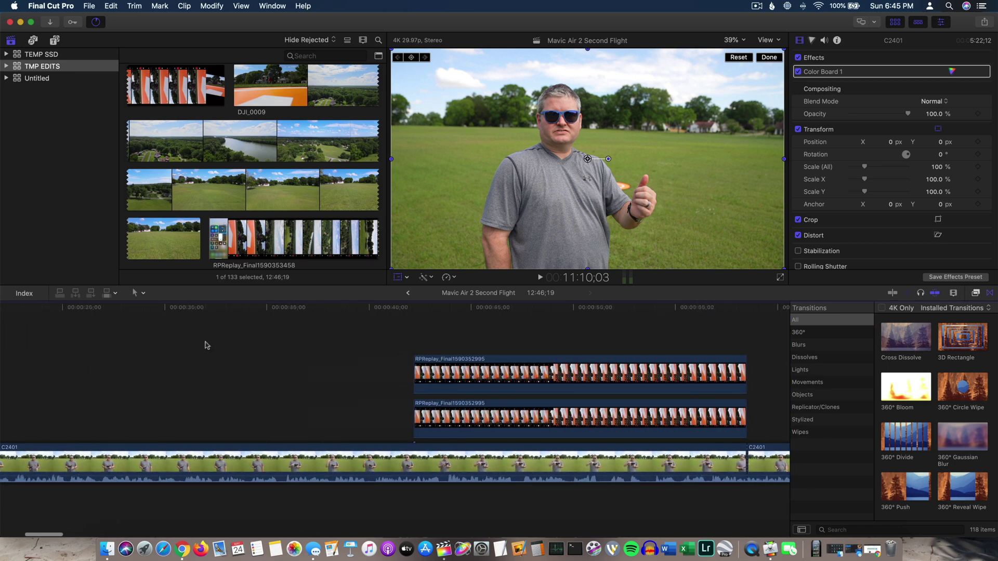
{"action": "scroll", "coordinate": [307, 345], "scroll_direction": "left", "scroll_amount": 6}
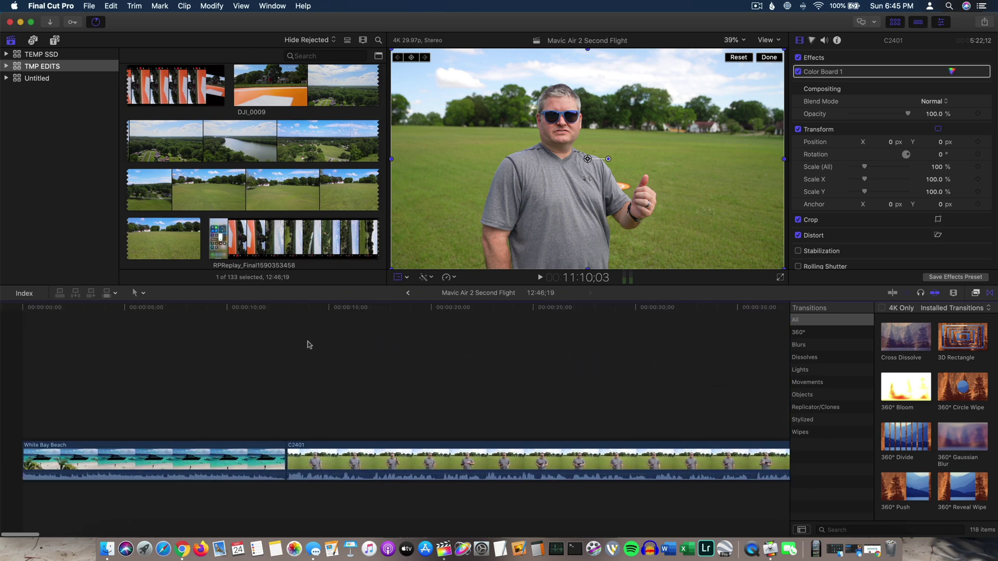
{"action": "left_click", "coordinate": [216, 351]}
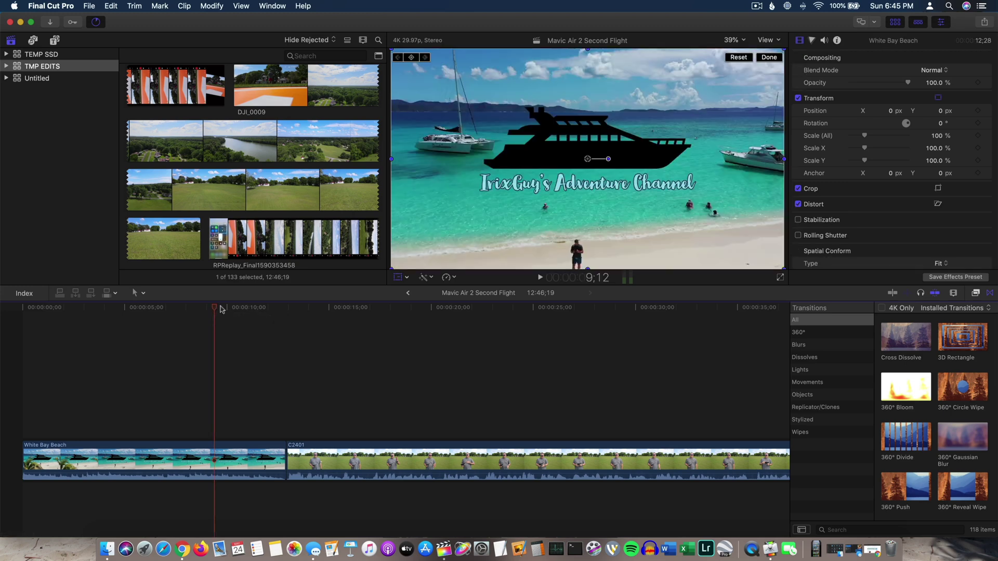
{"action": "left_click", "coordinate": [658, 312]}
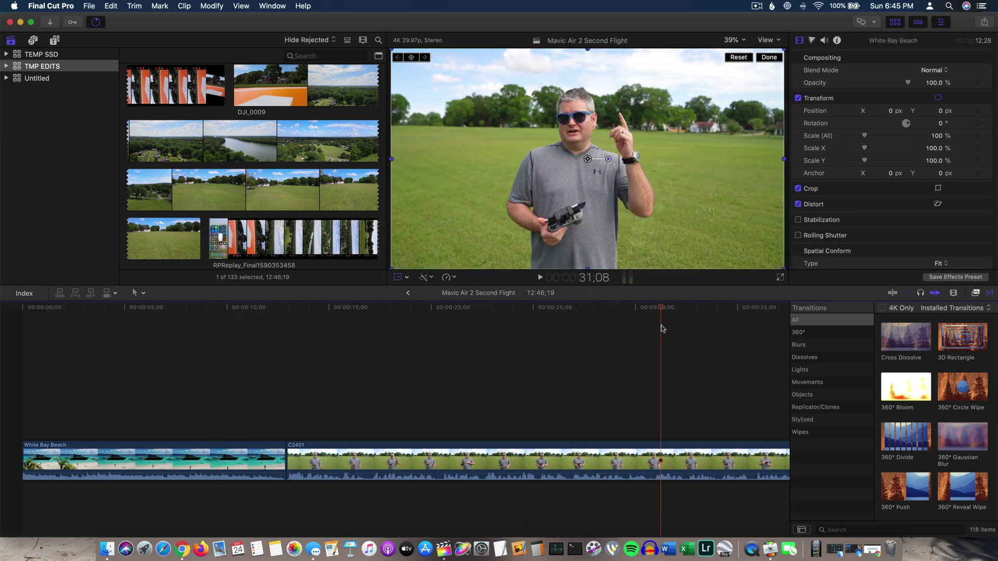
Examine the two stacked RPReplay clips at 43;26 by selecting the upper and the lower one in turn.
{"action": "scroll", "coordinate": [653, 329], "scroll_direction": "right", "scroll_amount": 6}
{"action": "left_click", "coordinate": [510, 338]}
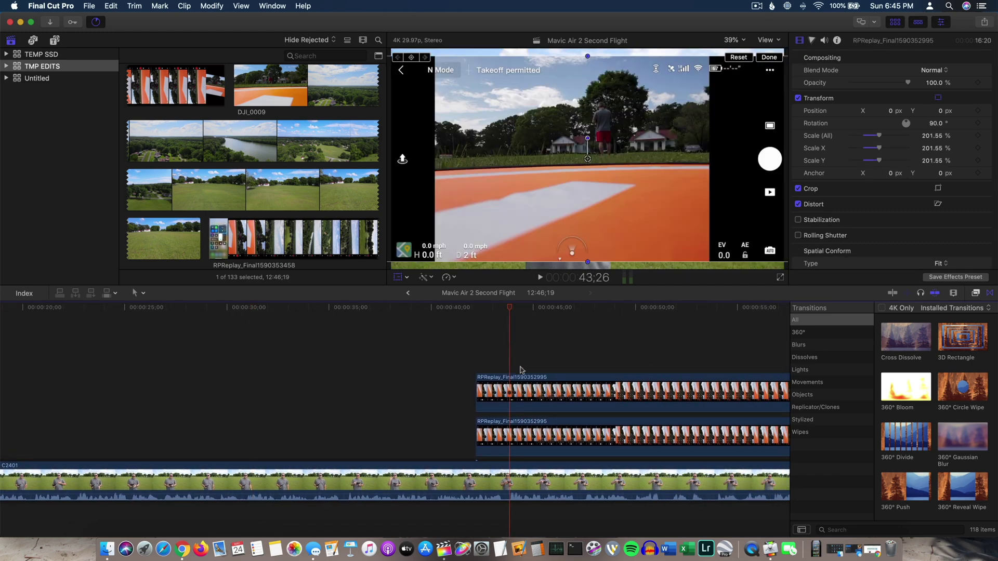
{"action": "left_click", "coordinate": [517, 392]}
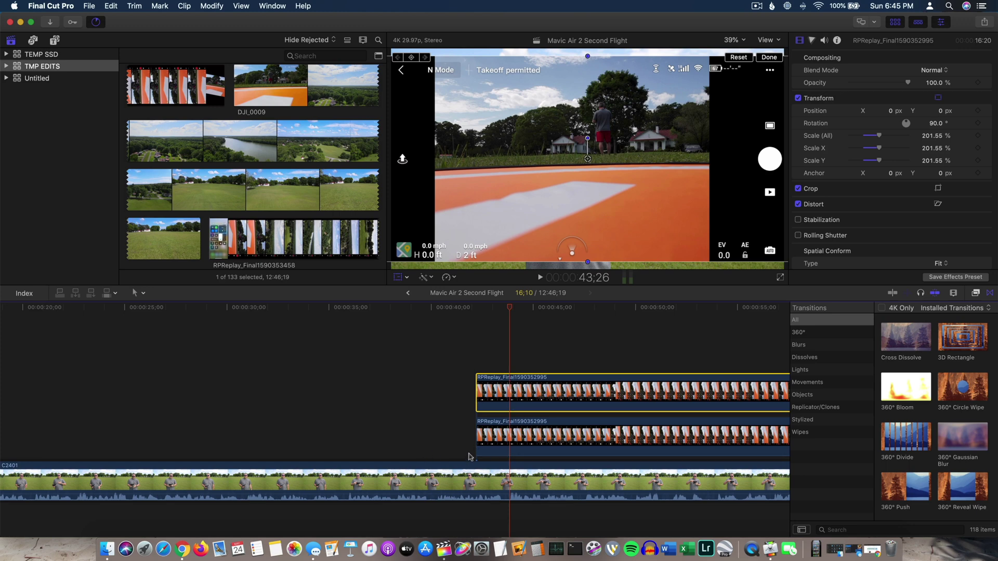
{"action": "left_click", "coordinate": [500, 442]}
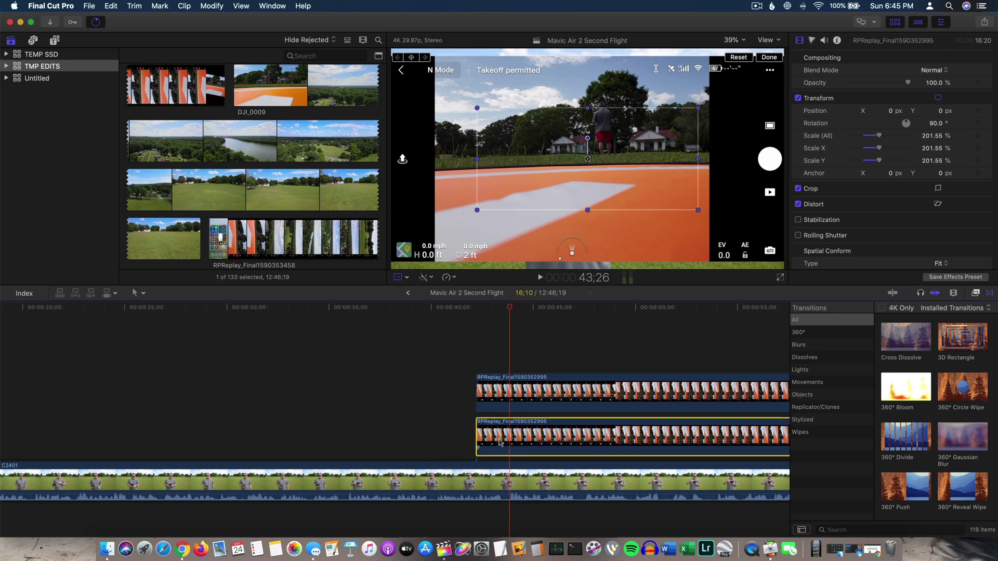
{"action": "left_click", "coordinate": [513, 404]}
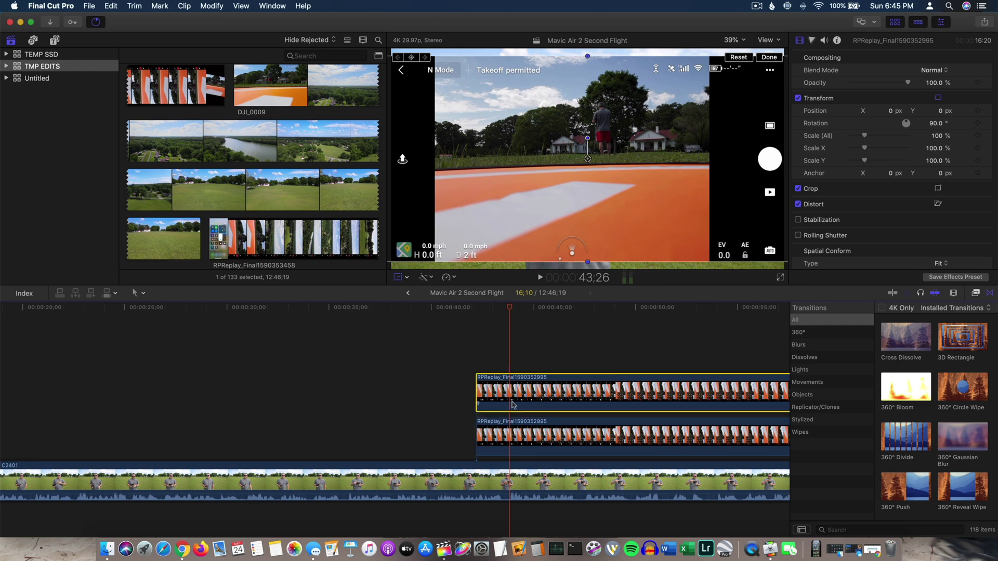
Examine the end of the stacked RPReplay clips at 56;19 and the uncovered C2401 segments that follow.
{"action": "scroll", "coordinate": [640, 341], "scroll_direction": "right", "scroll_amount": 1}
{"action": "scroll", "coordinate": [640, 341], "scroll_direction": "right", "scroll_amount": 10}
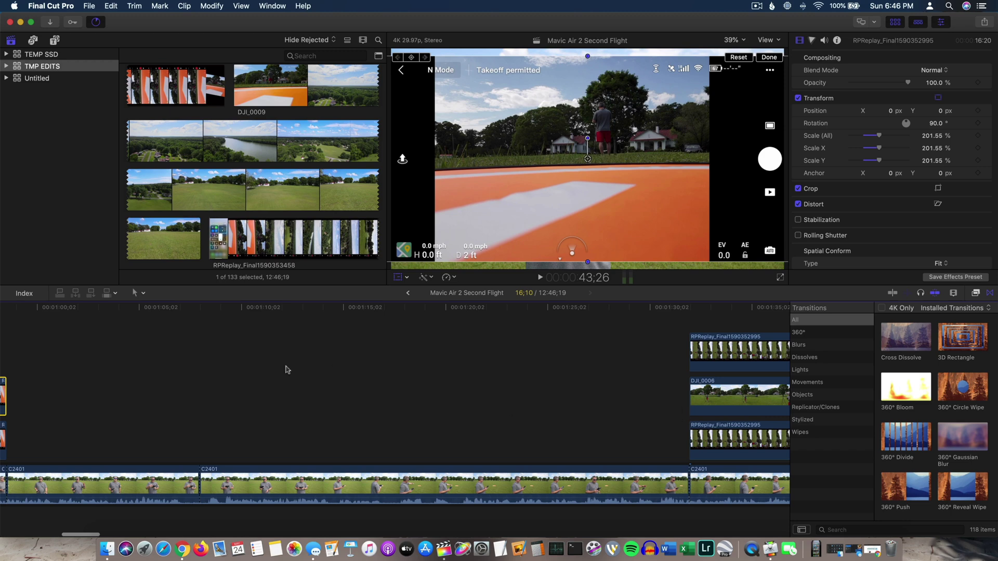
{"action": "scroll", "coordinate": [285, 367], "scroll_direction": "left", "scroll_amount": 3}
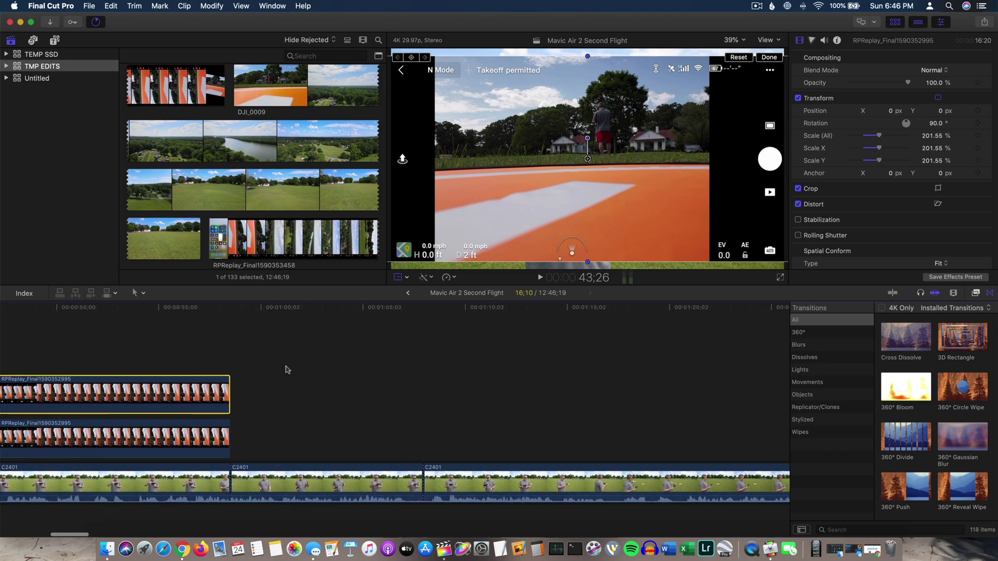
{"action": "left_click", "coordinate": [192, 329]}
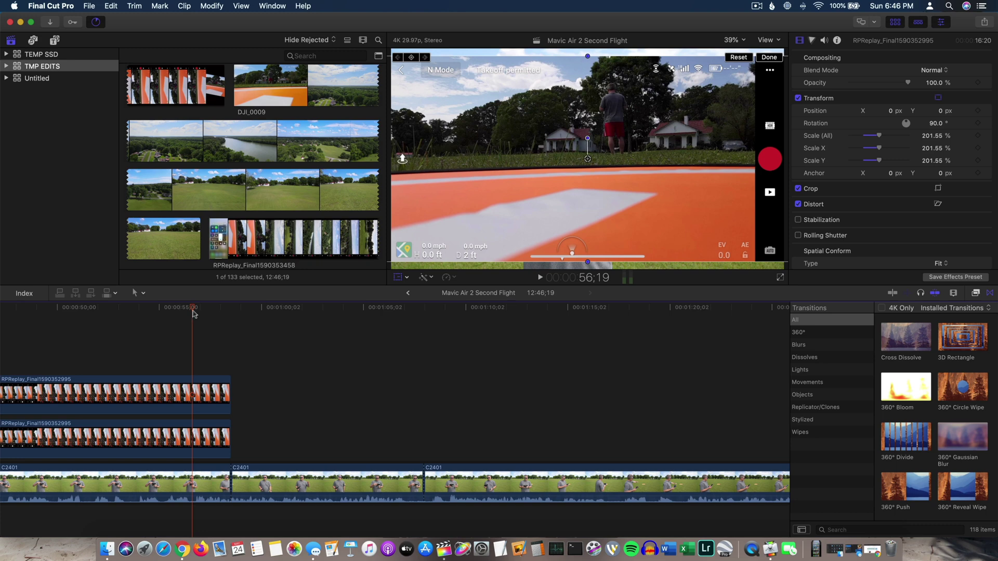
{"action": "scroll", "coordinate": [356, 355], "scroll_direction": "right", "scroll_amount": 2}
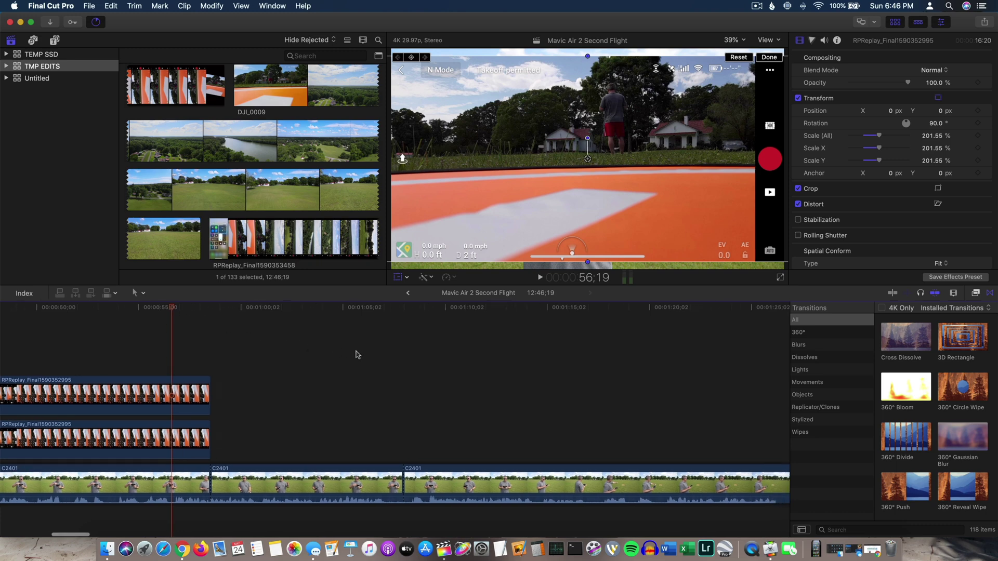
{"action": "scroll", "coordinate": [165, 348], "scroll_direction": "left", "scroll_amount": 5}
{"action": "scroll", "coordinate": [172, 348], "scroll_direction": "left", "scroll_amount": 1}
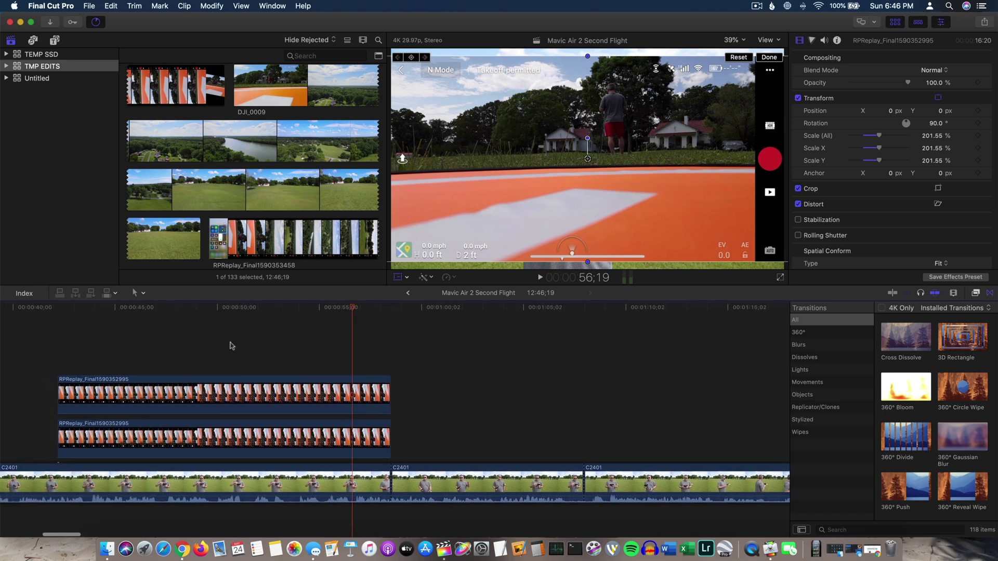
Compare the two stacked RPReplay clips at 50;20 by selecting the upper and the lower one in turn.
{"action": "left_click", "coordinate": [230, 346]}
{"action": "left_click", "coordinate": [237, 391]}
{"action": "left_click", "coordinate": [234, 428]}
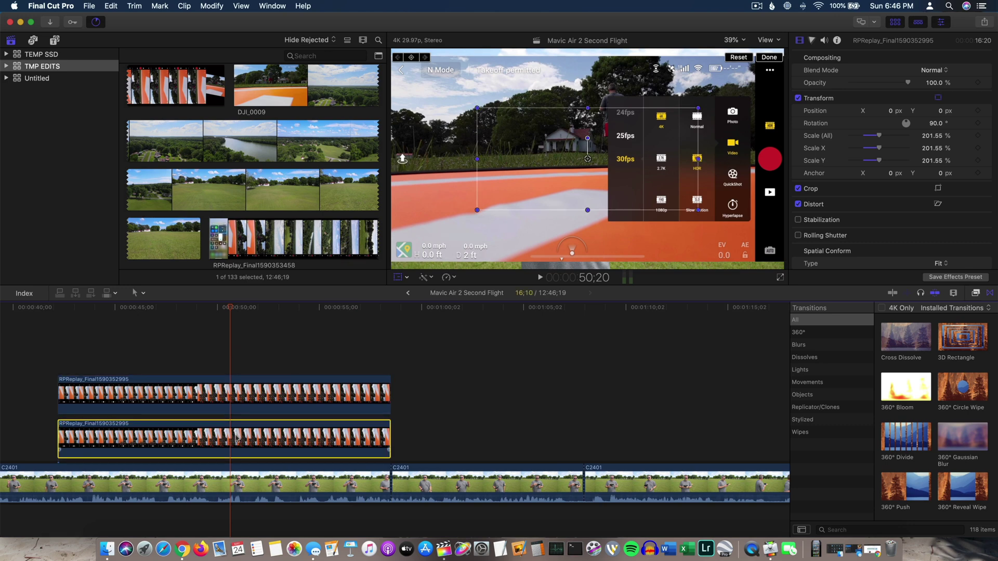
Scrub the uncovered C2401 footage from 1:17;06 to 1:22;16.
{"action": "scroll", "coordinate": [487, 363], "scroll_direction": "right", "scroll_amount": 1}
{"action": "scroll", "coordinate": [487, 363], "scroll_direction": "right", "scroll_amount": 8}
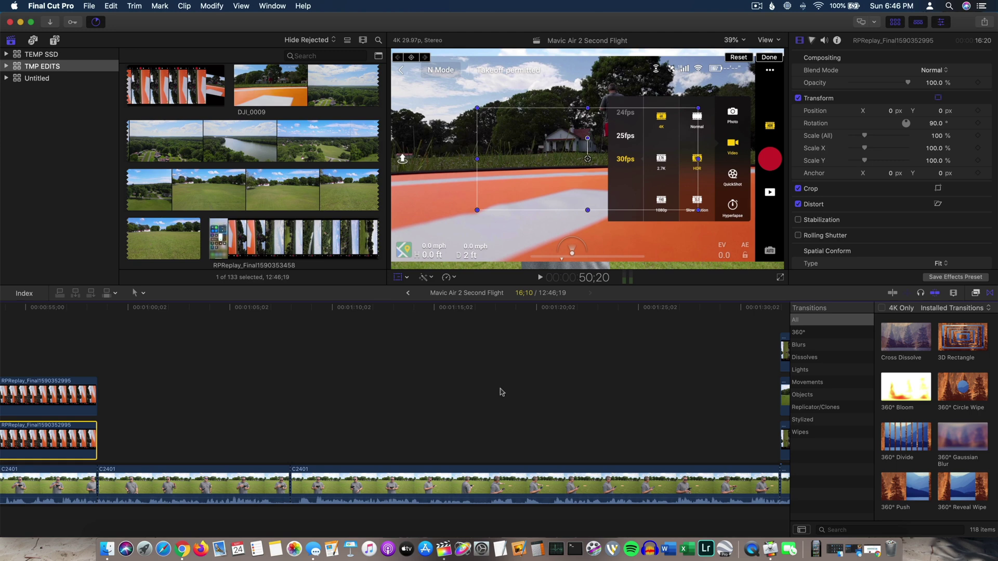
{"action": "left_click", "coordinate": [478, 409]}
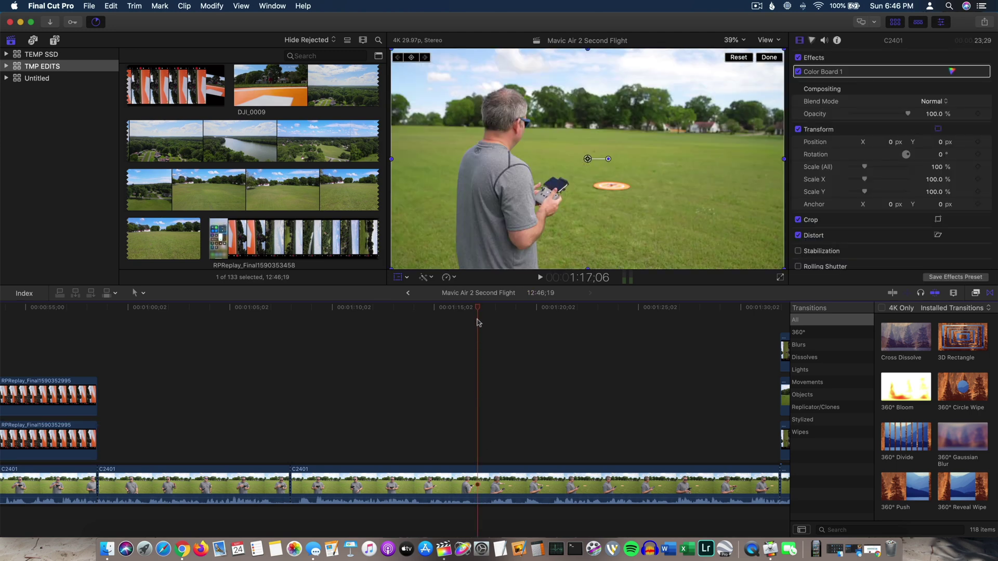
{"action": "left_click_drag", "start_coordinate": [480, 307], "coordinate": [588, 317]}
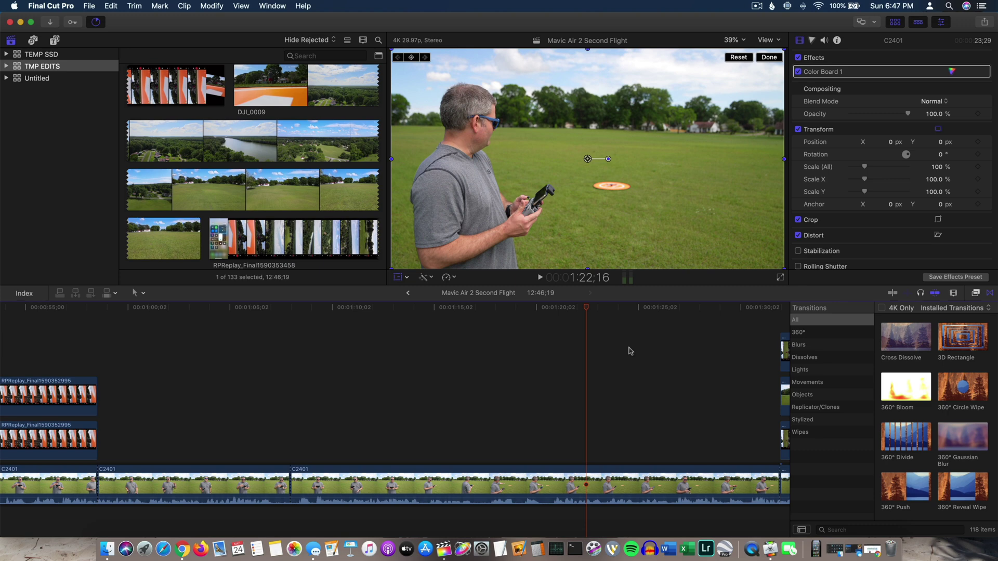
Examine the four-layer stack at 1:34;09 by selecting the top RPReplay, lower RPReplay, DJI_0006 and C2401 clips in turn.
{"action": "scroll", "coordinate": [629, 352], "scroll_direction": "right", "scroll_amount": 5}
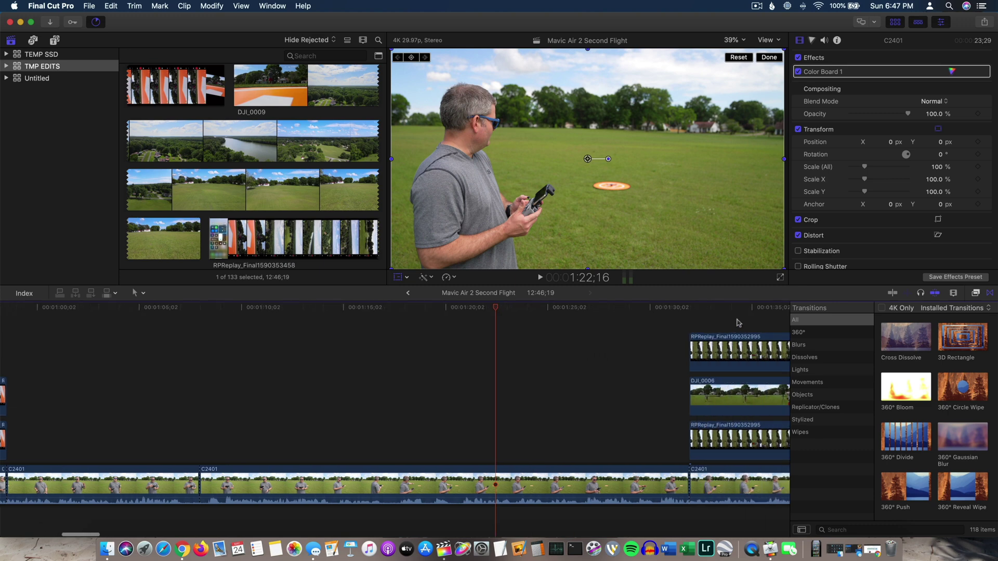
{"action": "scroll", "coordinate": [739, 322], "scroll_direction": "right", "scroll_amount": 4}
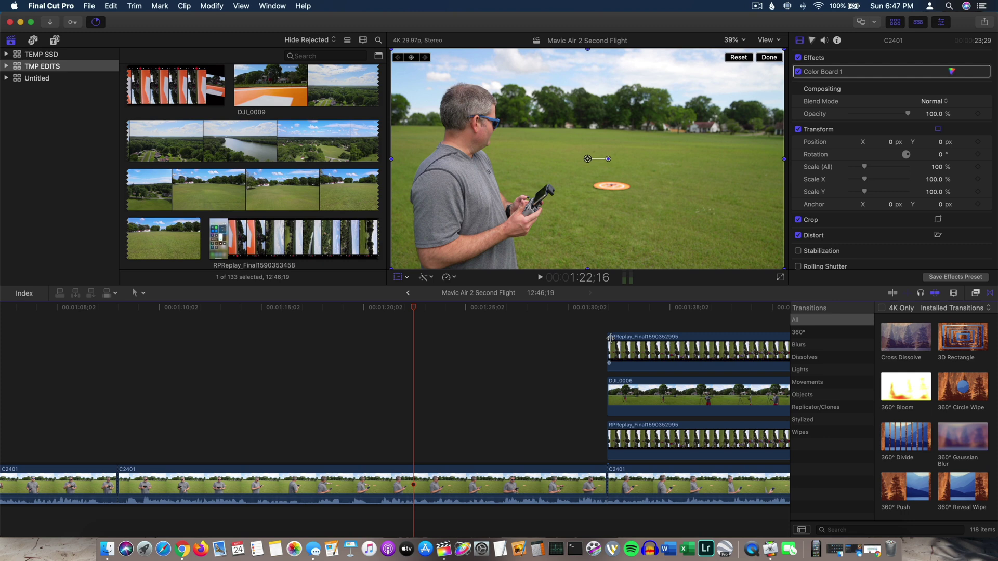
{"action": "scroll", "coordinate": [523, 329], "scroll_direction": "right", "scroll_amount": 5}
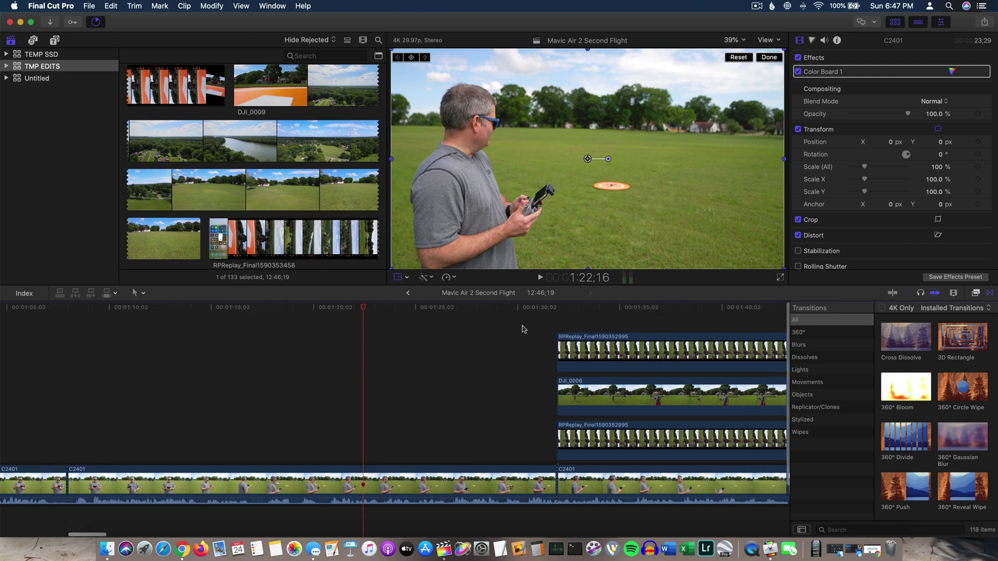
{"action": "scroll", "coordinate": [522, 328], "scroll_direction": "right", "scroll_amount": 2}
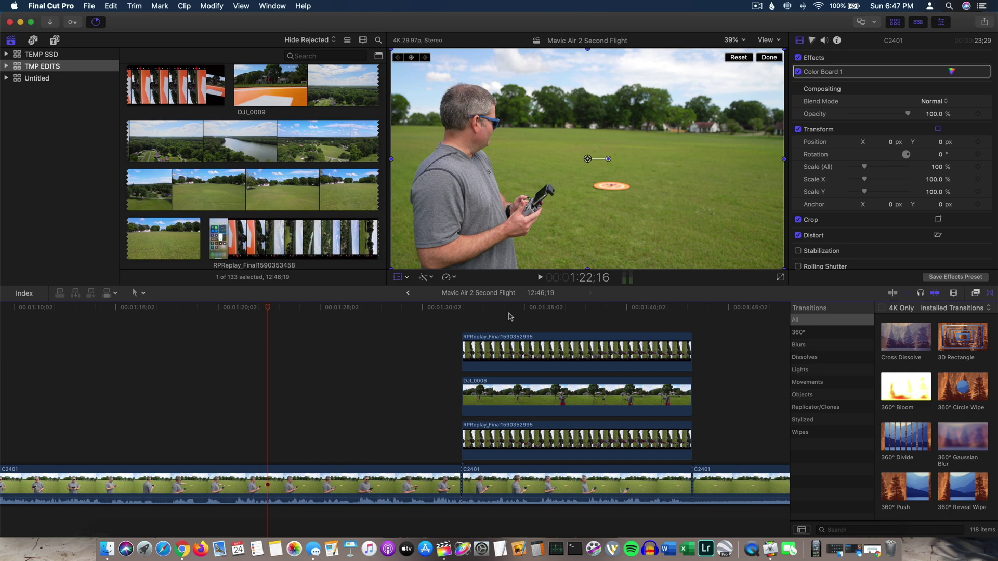
{"action": "left_click", "coordinate": [509, 313]}
{"action": "left_click", "coordinate": [502, 347]}
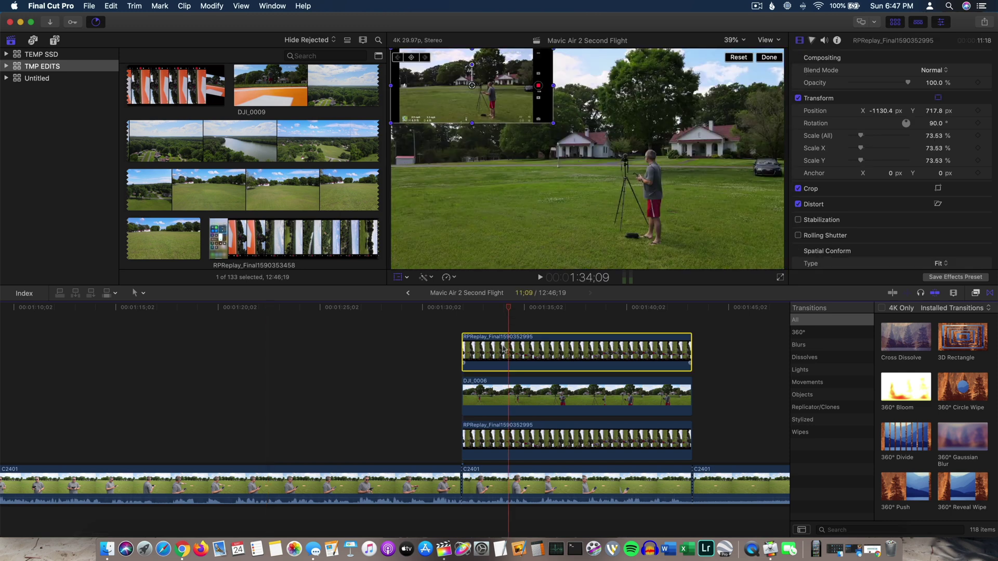
{"action": "left_click", "coordinate": [512, 444]}
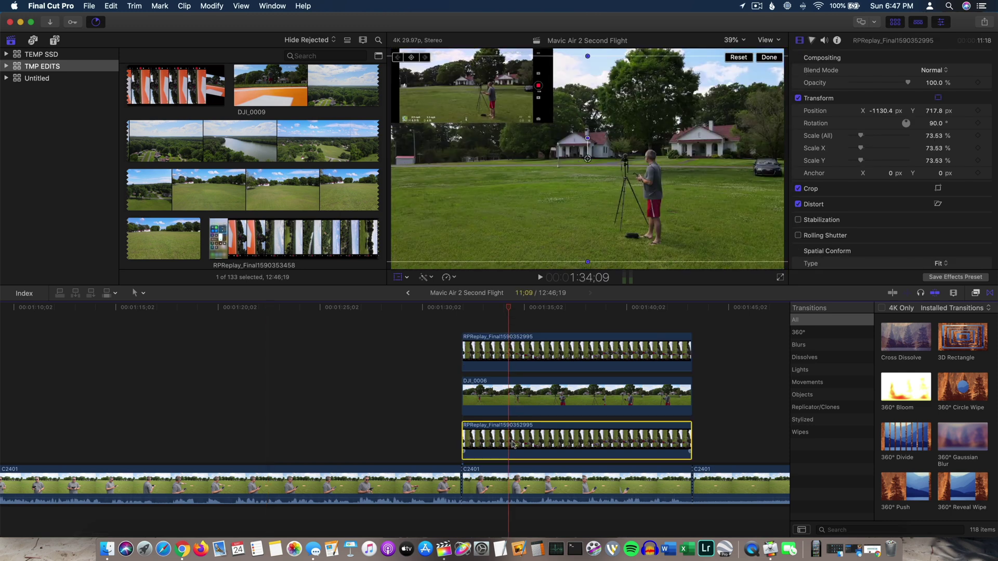
{"action": "left_click", "coordinate": [521, 406]}
{"action": "left_click", "coordinate": [513, 489]}
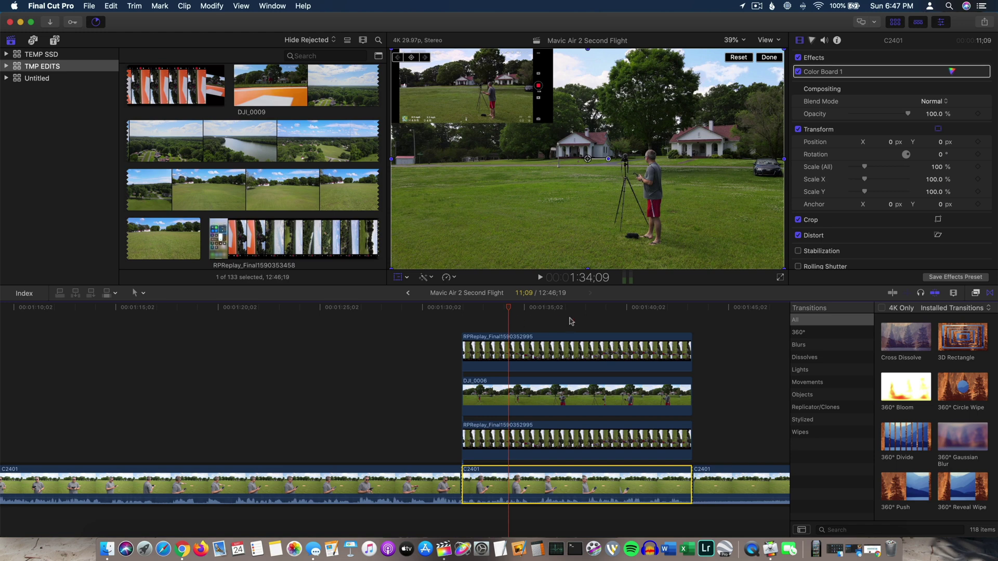
Examine the lower RPReplay clip above the gap in the primary storyline, from 2:10;10 past 2:11;14.
{"action": "scroll", "coordinate": [569, 322], "scroll_direction": "right", "scroll_amount": 5}
{"action": "scroll", "coordinate": [569, 321], "scroll_direction": "right", "scroll_amount": 20}
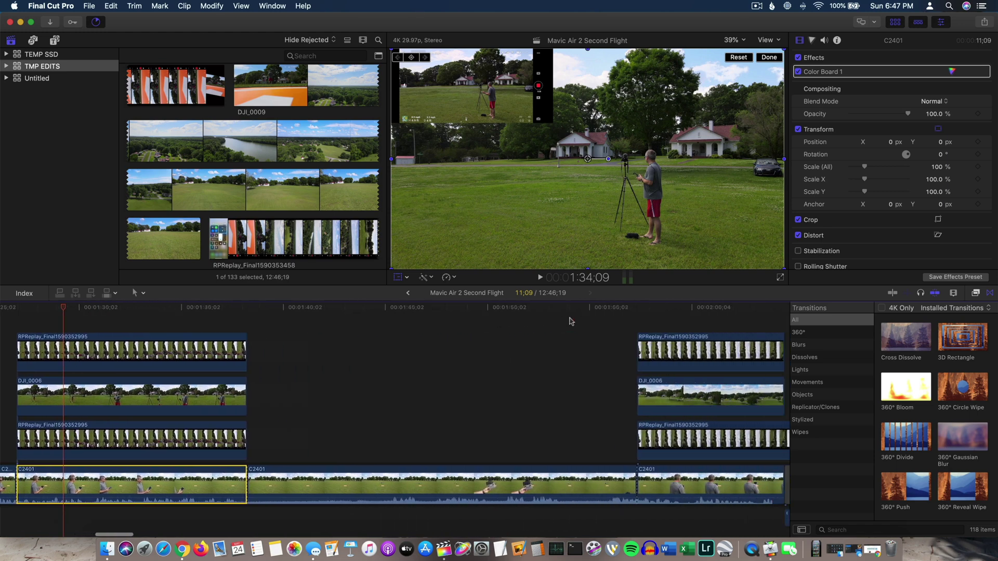
{"action": "scroll", "coordinate": [569, 322], "scroll_direction": "right", "scroll_amount": 12}
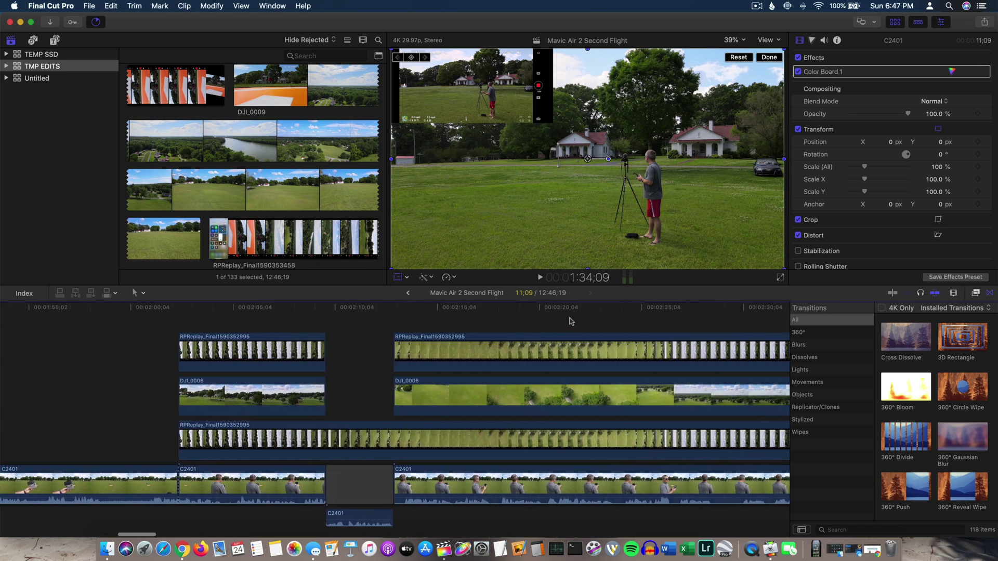
{"action": "left_click", "coordinate": [322, 321]}
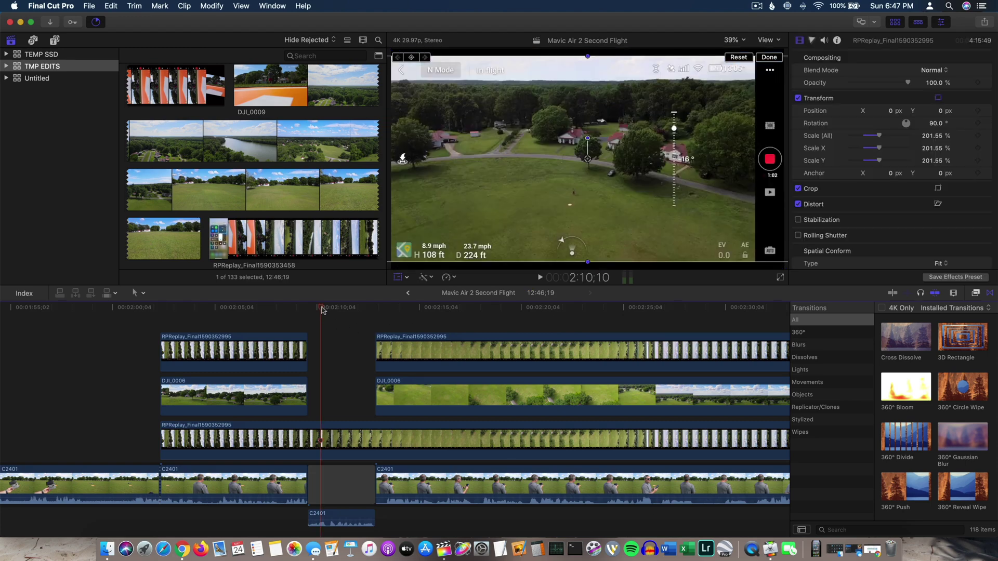
{"action": "mouse_move", "coordinate": [320, 310]}
{"action": "left_mouse_down"}
{"action": "mouse_move", "coordinate": [276, 310]}
{"action": "mouse_move", "coordinate": [333, 312]}
{"action": "left_mouse_up"}
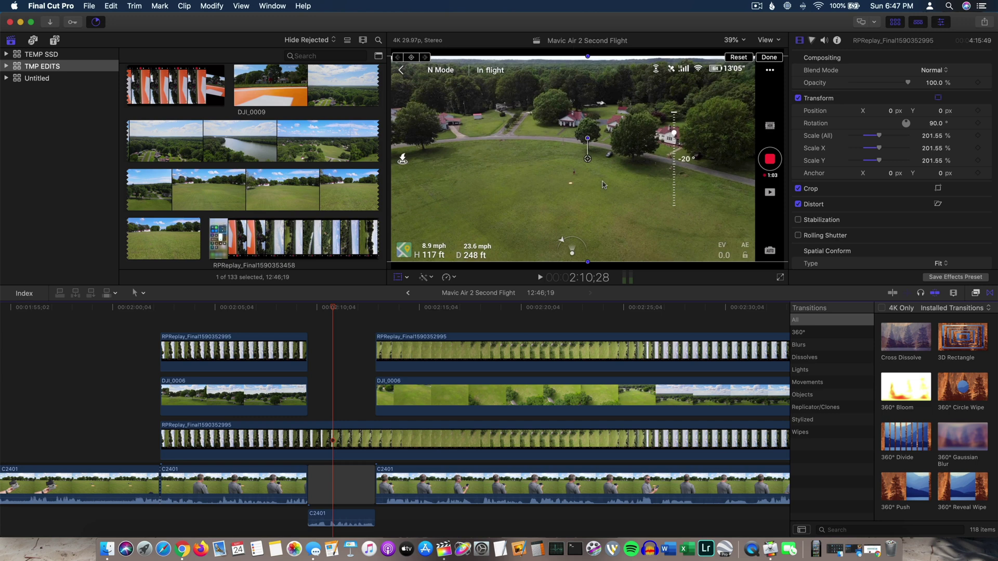
{"action": "left_click", "coordinate": [343, 310]}
{"action": "left_click_drag", "start_coordinate": [344, 310], "coordinate": [344, 310]}
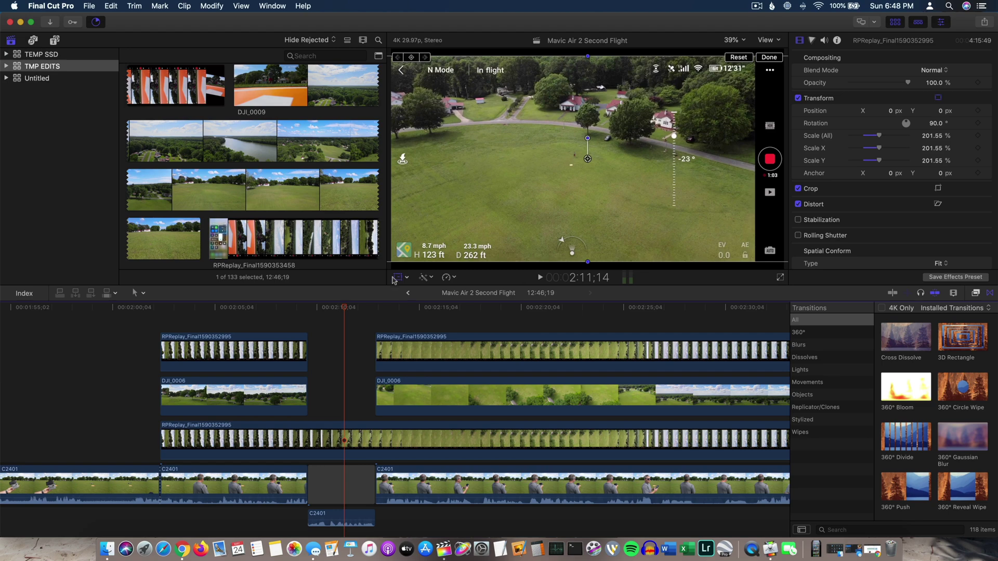
{"action": "left_click", "coordinate": [361, 307]}
Go back to the uncovered C2401 segment at 2:01;10 and scrub it backward to 1:57;08.
{"action": "left_click_drag", "start_coordinate": [363, 309], "coordinate": [137, 327]}
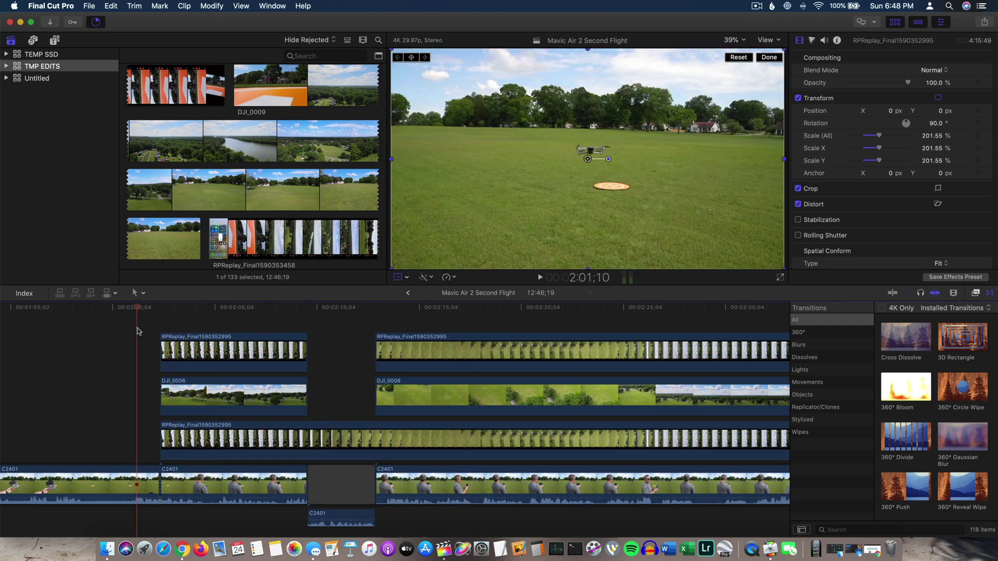
{"action": "scroll", "coordinate": [242, 325], "scroll_direction": "left", "scroll_amount": 2}
{"action": "scroll", "coordinate": [242, 325], "scroll_direction": "left", "scroll_amount": 15}
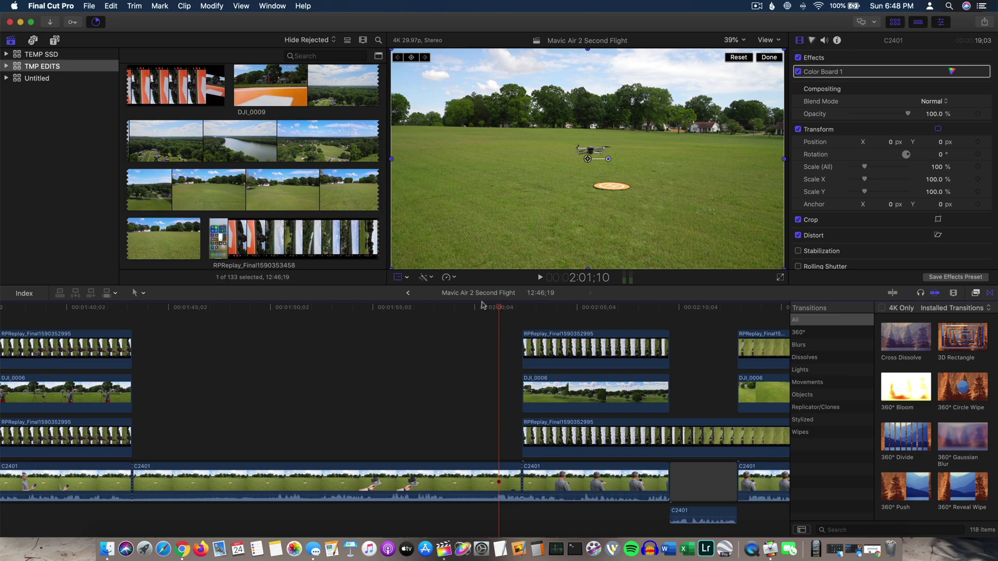
{"action": "left_click_drag", "start_coordinate": [500, 309], "coordinate": [418, 343]}
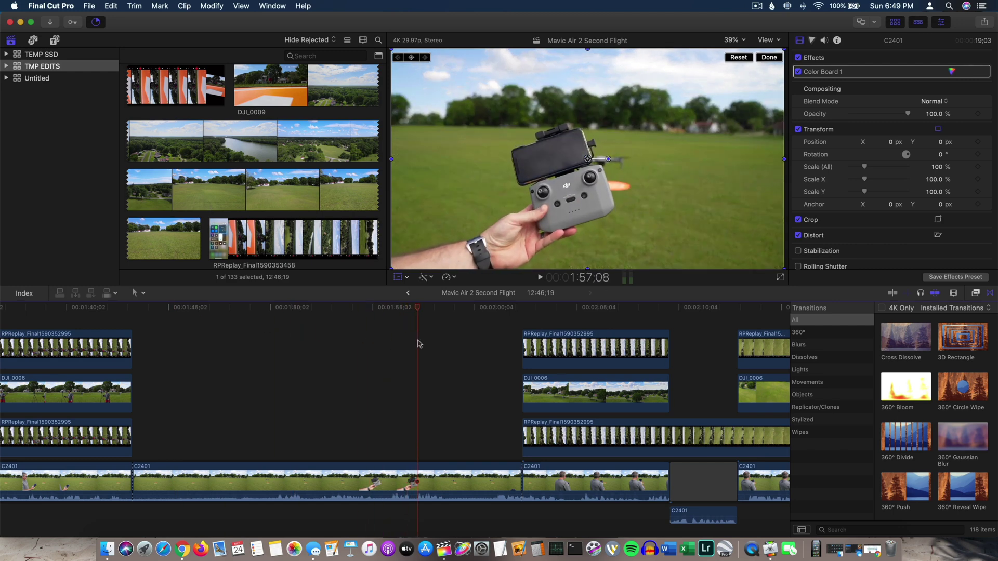